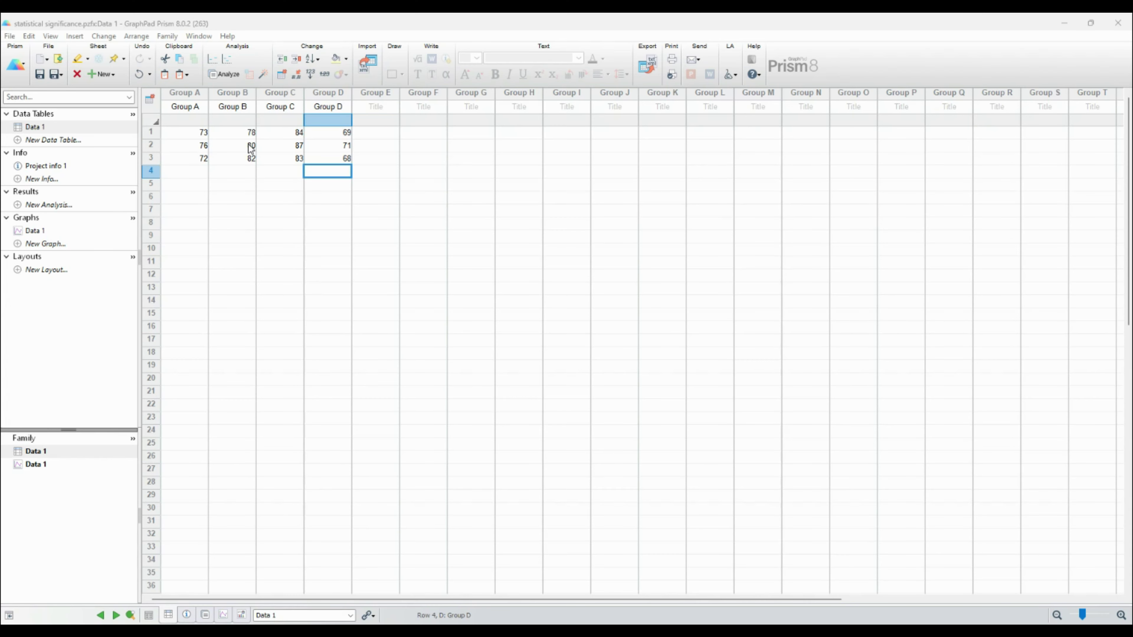
Step: Run Shapiro-Wilk normality tests, confirm all four groups pass at alpha 0.05, then return to Data 1
click(231, 73)
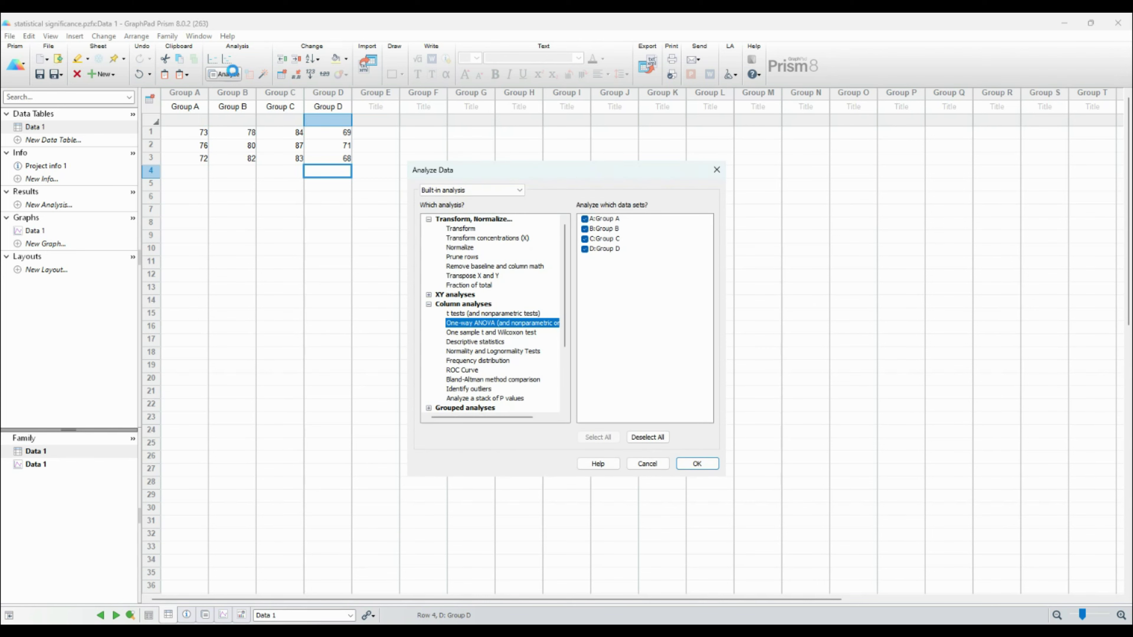
double_click(492, 352)
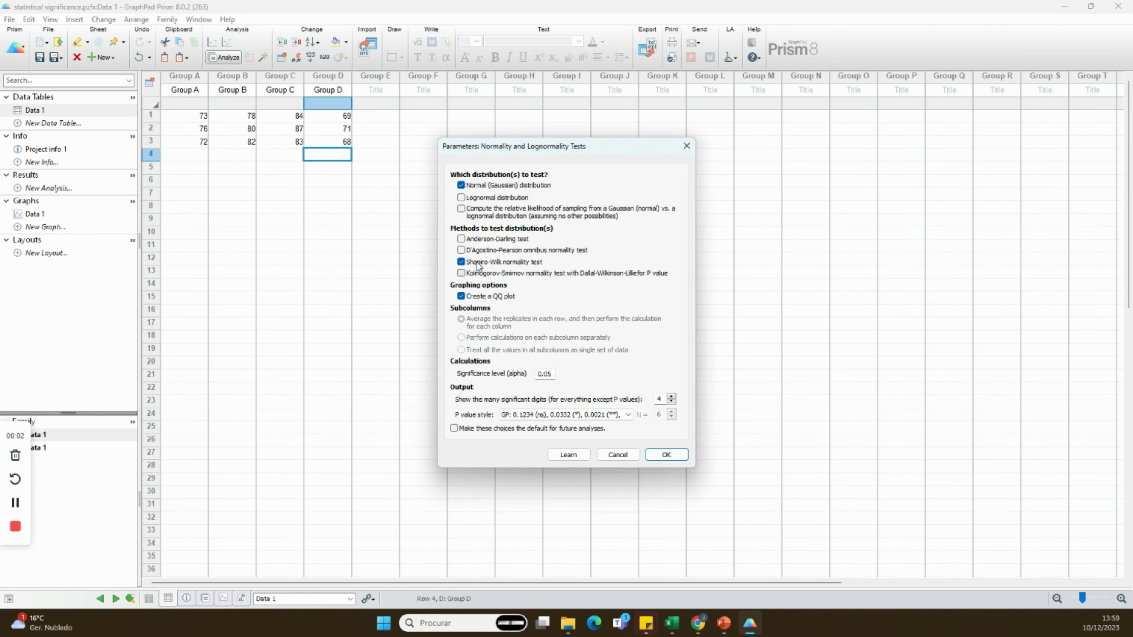
click(669, 454)
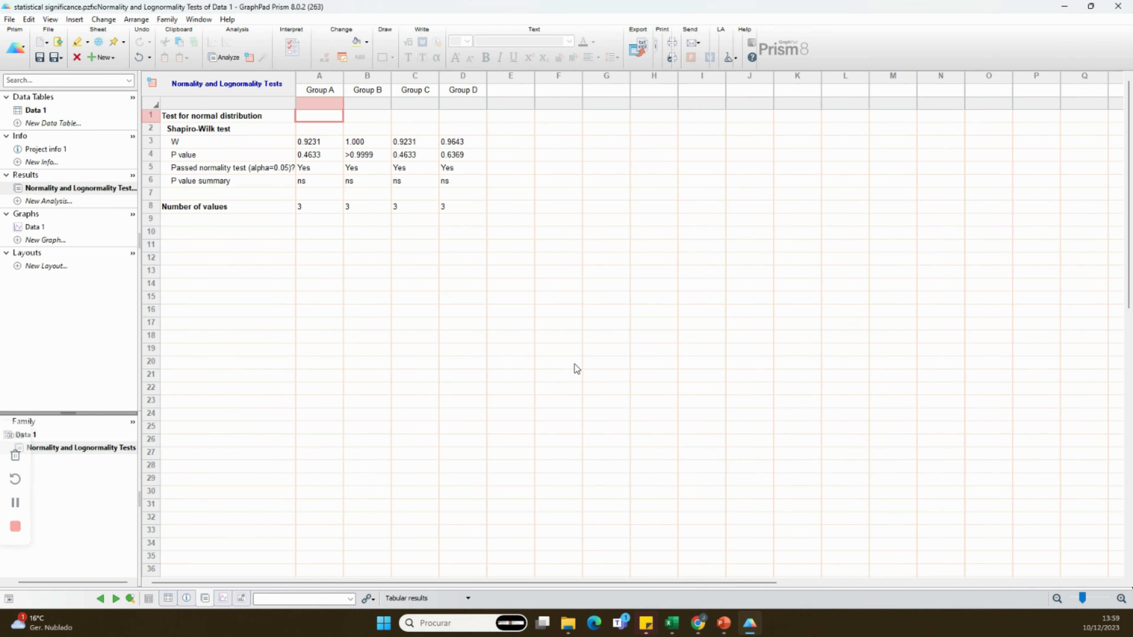
drag(313, 173, 457, 173)
click(44, 112)
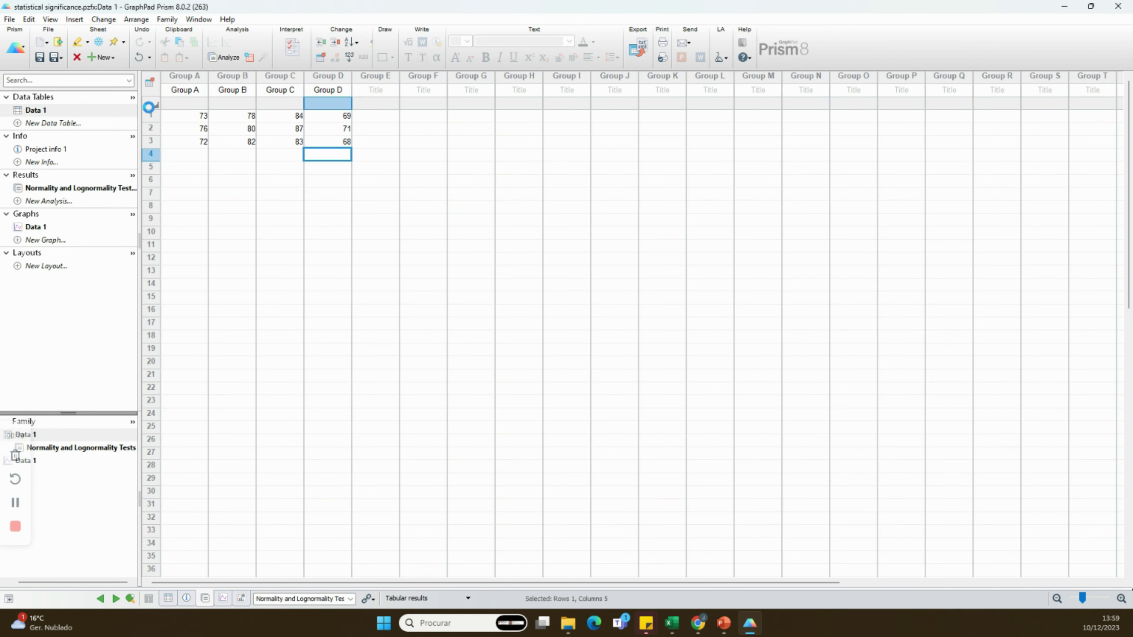
Step: Run an ordinary one-way ANOVA on Data 1 (P < 0.0001) and review Tukey's six pairwise comparisons
click(227, 58)
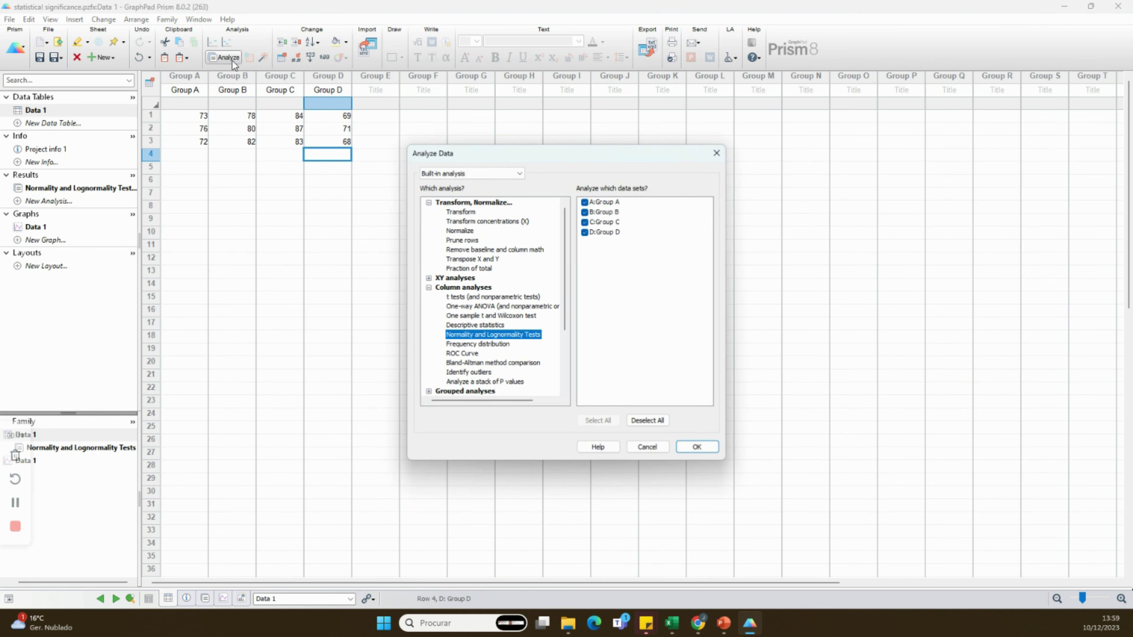
click(471, 309)
click(695, 447)
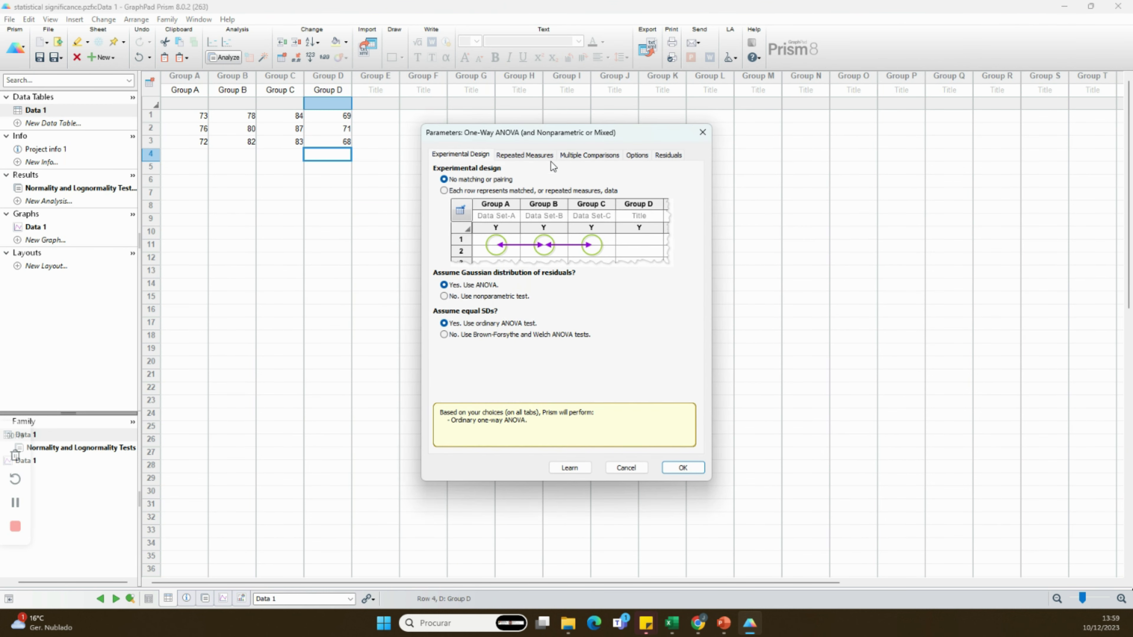
click(573, 157)
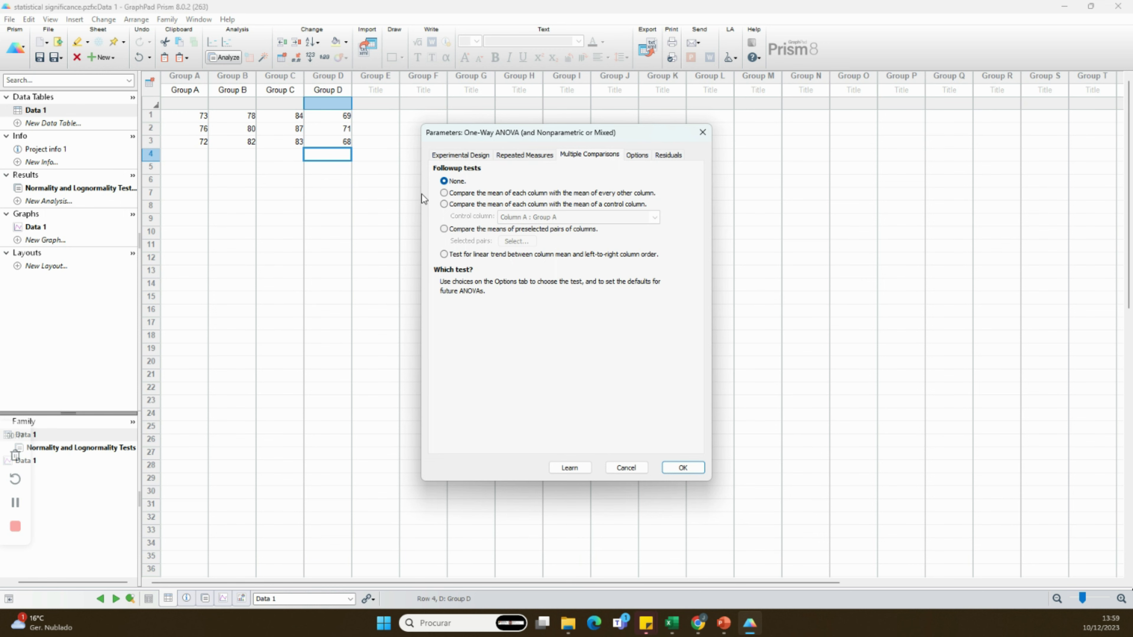
click(638, 156)
click(666, 155)
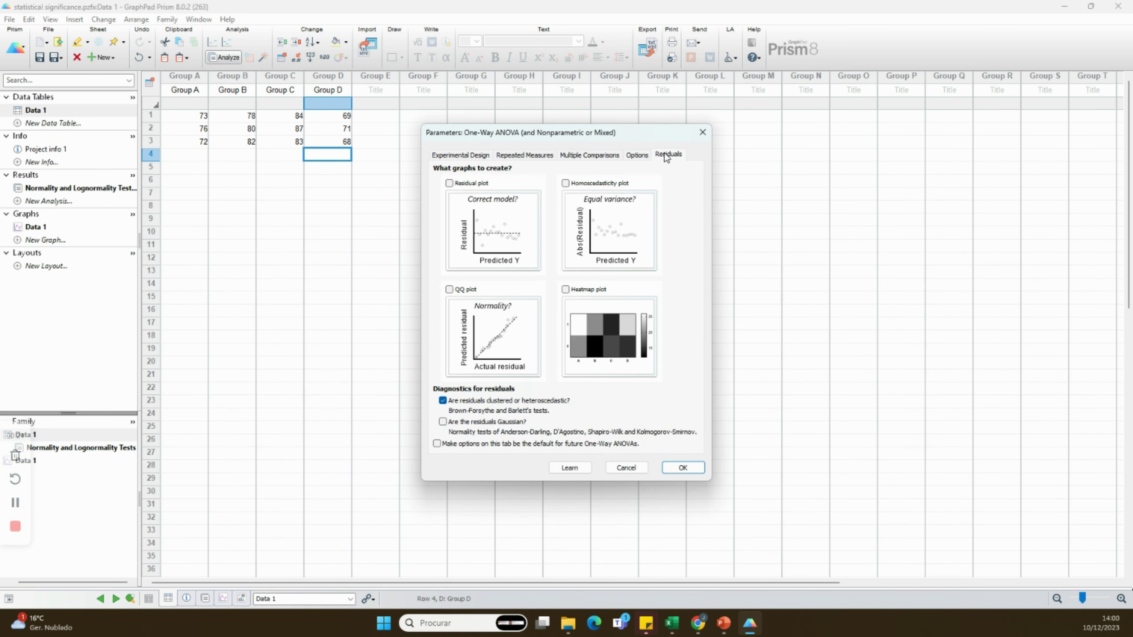
click(683, 468)
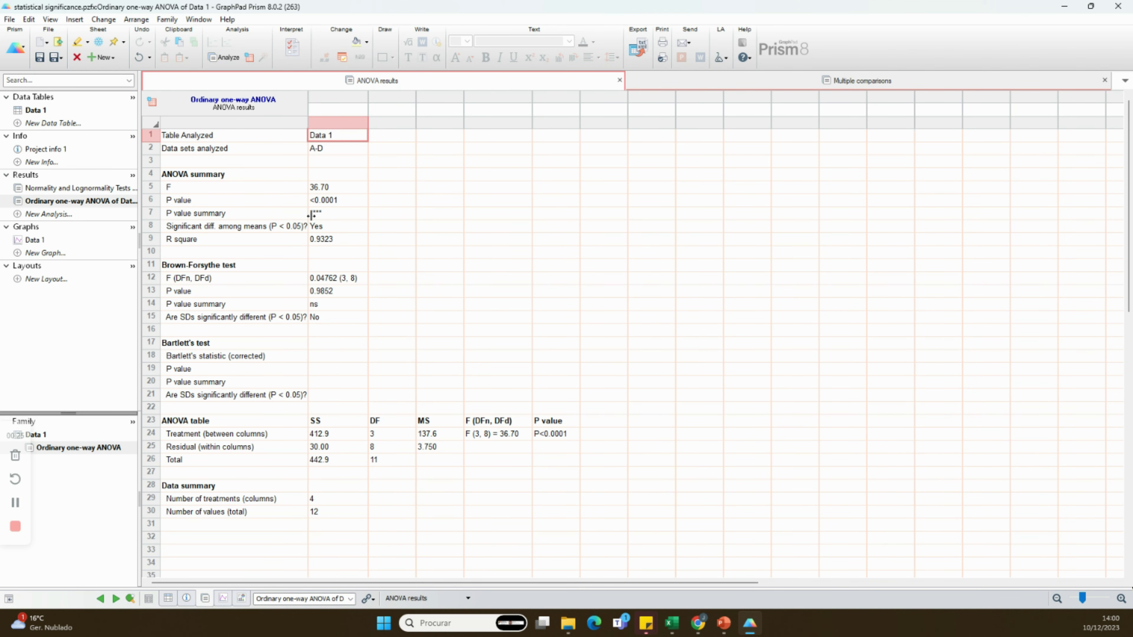
click(810, 78)
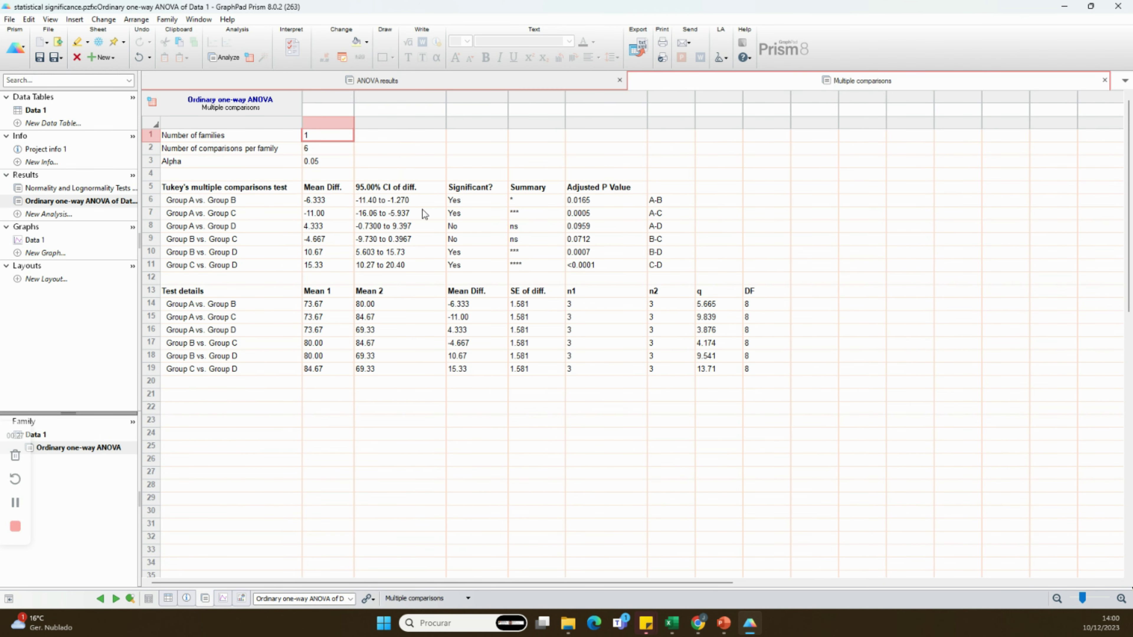
drag(235, 202, 543, 269)
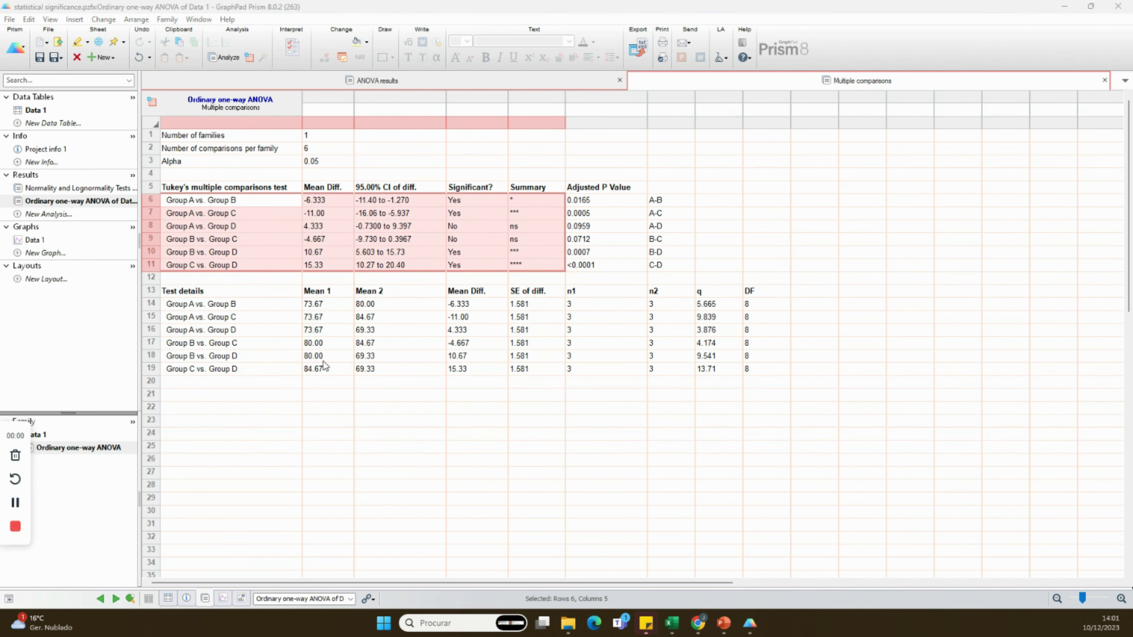
Step: Show the Data 1 column bar graph (mean with SD) and place an asterisk just above Group B's error bar
click(34, 240)
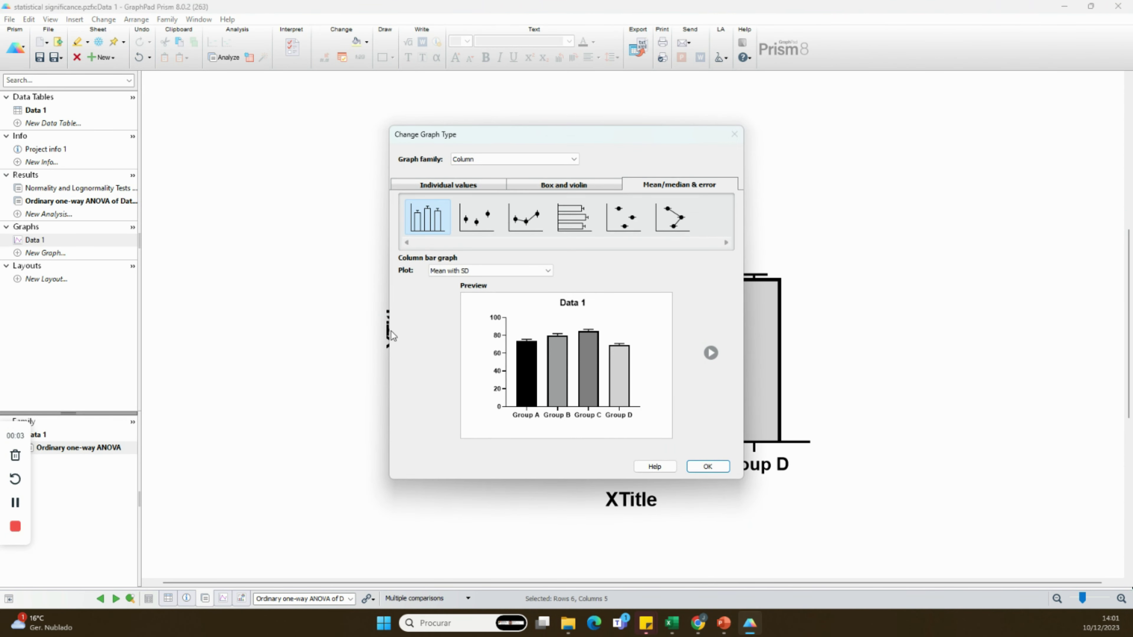
click(704, 467)
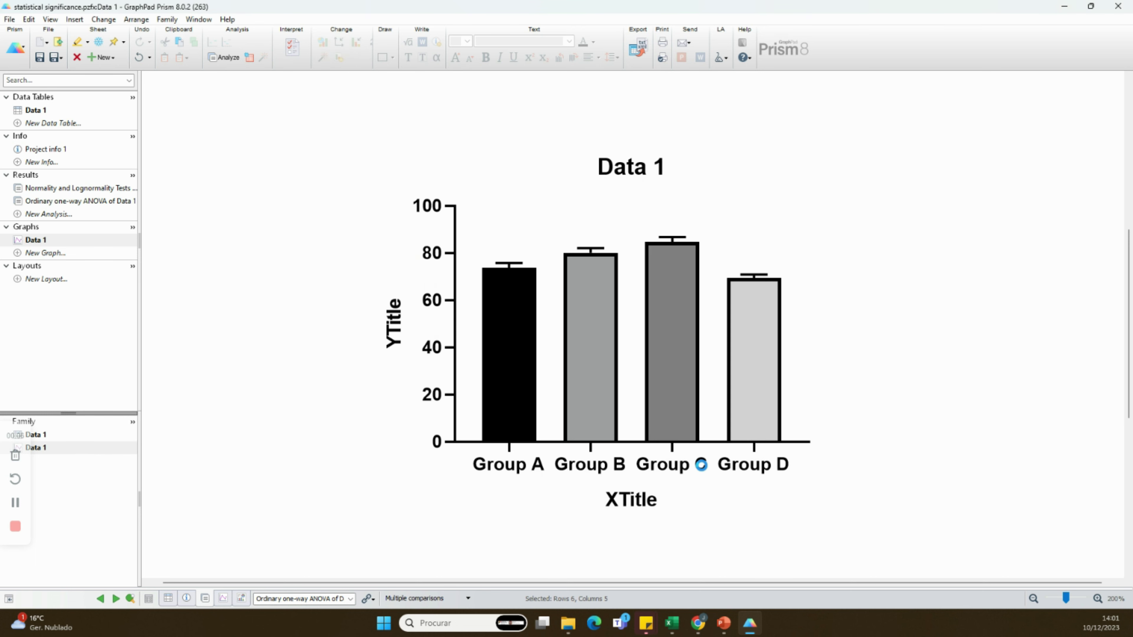
mouse_move(496, 311)
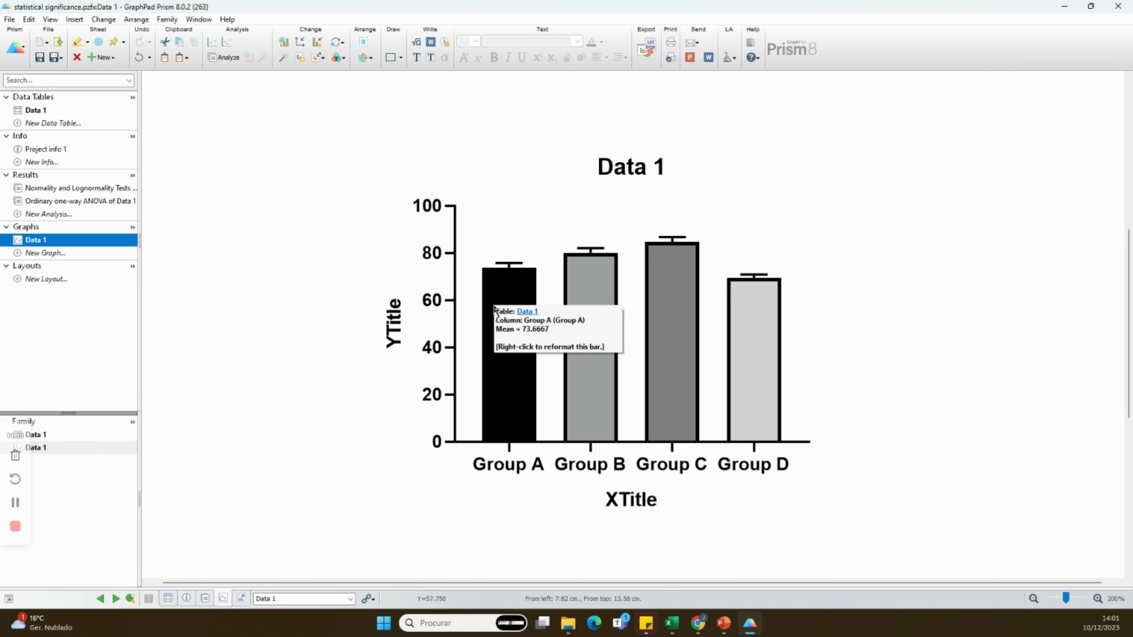
click(415, 58)
click(590, 230)
text(*)
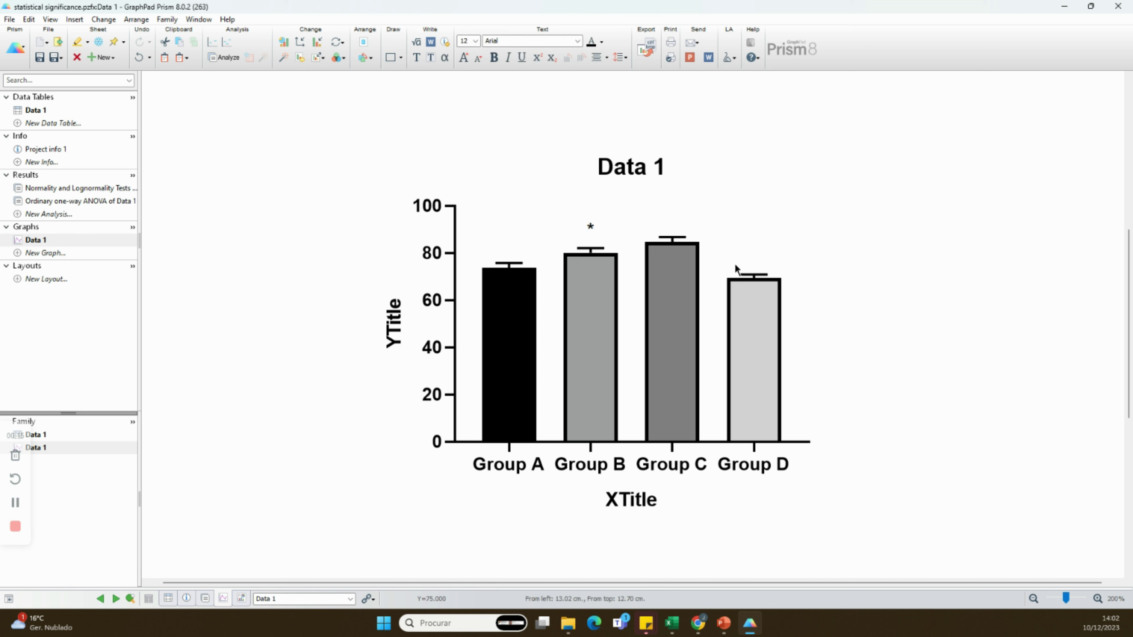
click(592, 226)
drag(591, 227, 592, 241)
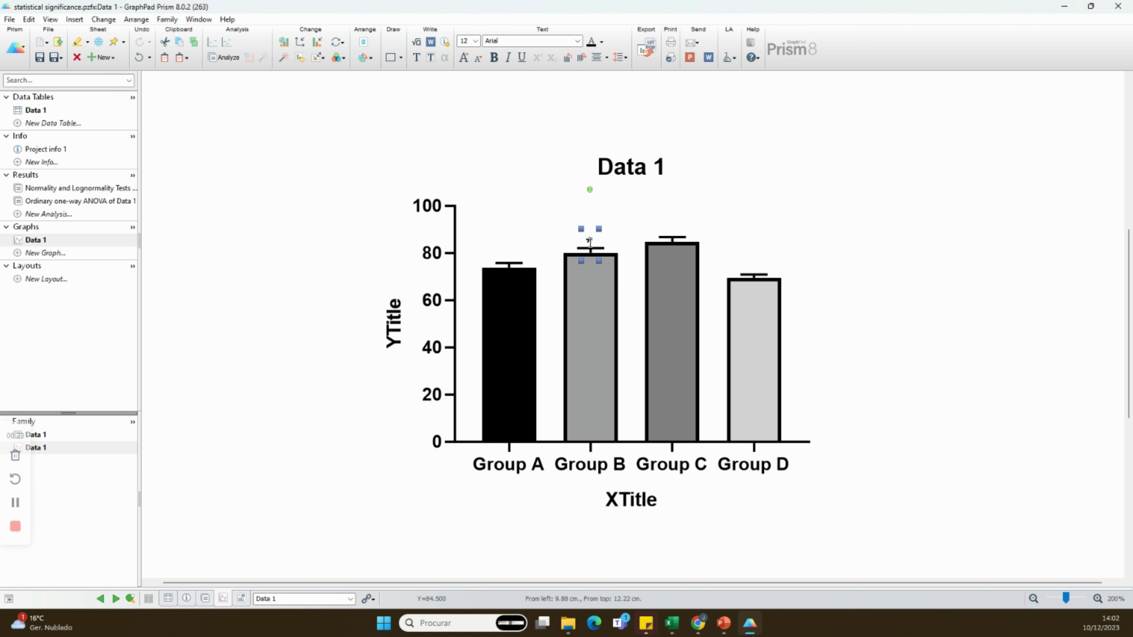
Step: Add a *** label just above Group C's error bar
click(544, 184)
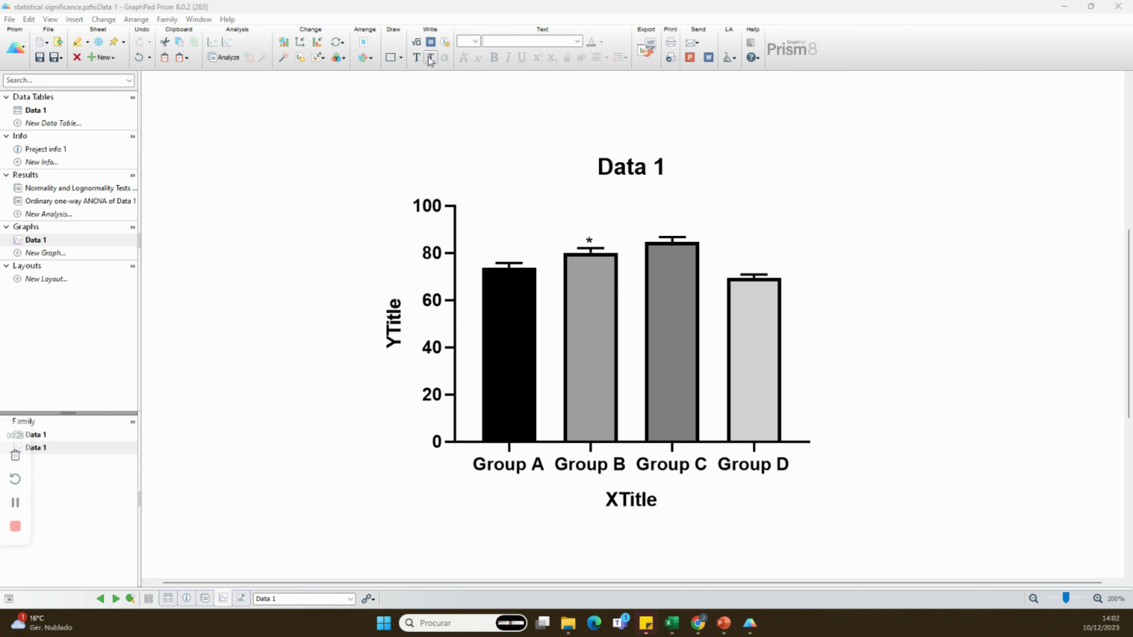
click(676, 224)
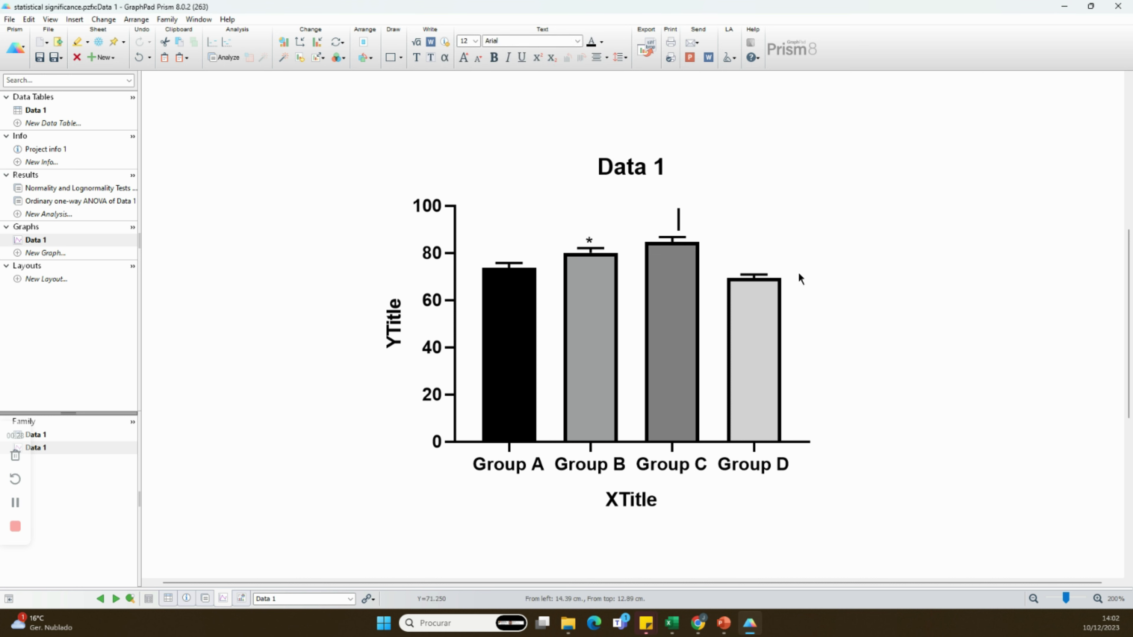
text(***)
click(699, 220)
drag(678, 216, 672, 229)
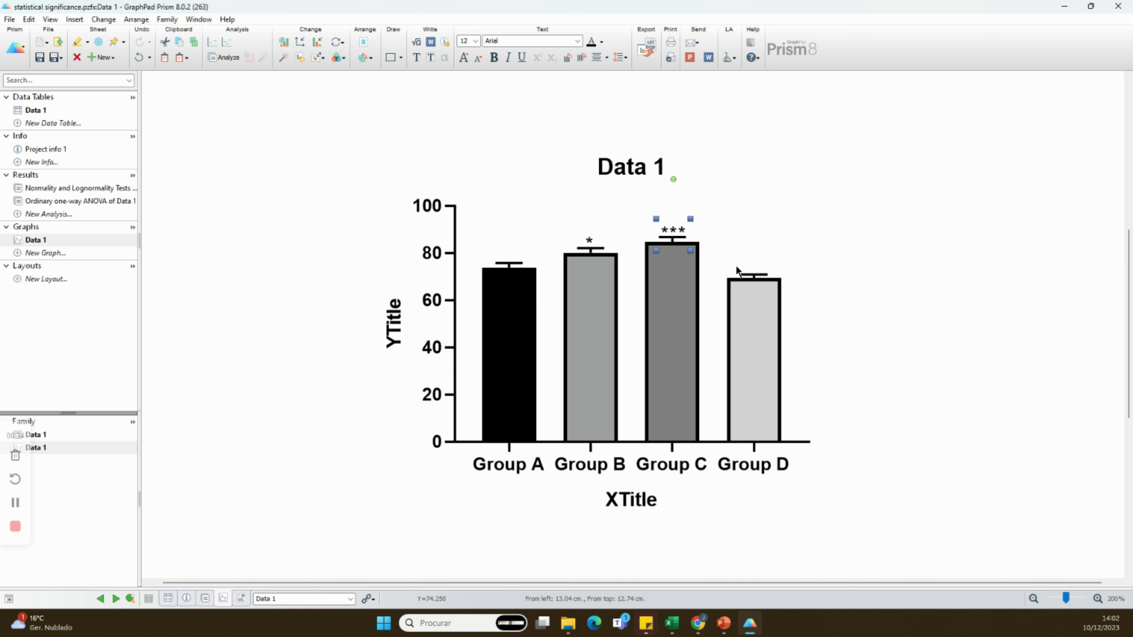
Step: Add a 10 pt ### label above Group C's asterisks
click(718, 215)
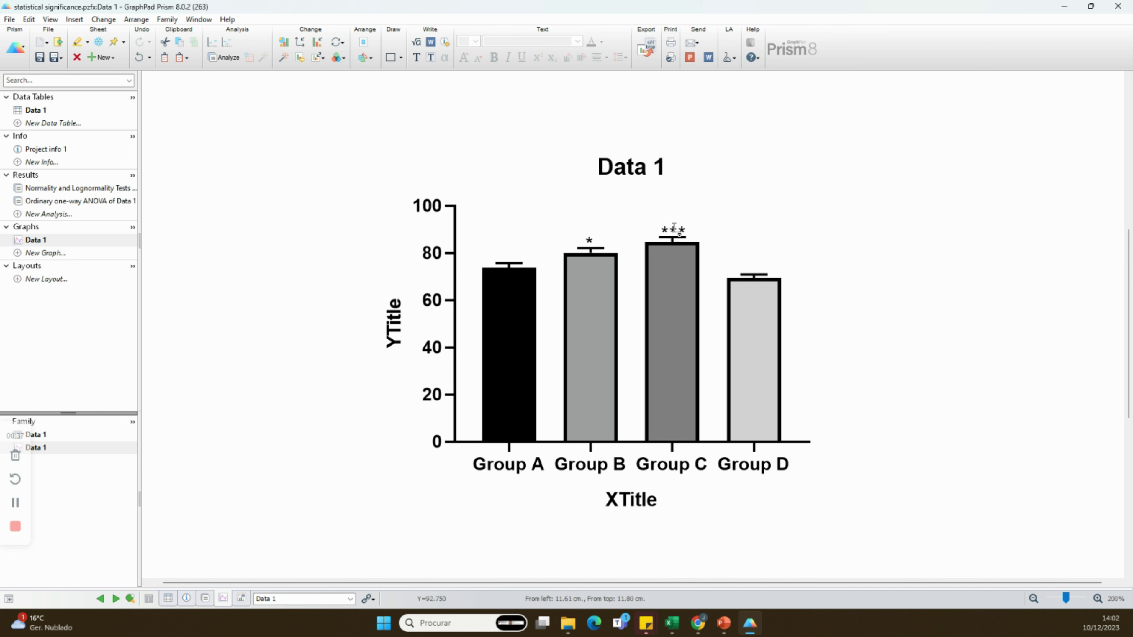
click(668, 211)
text(###)
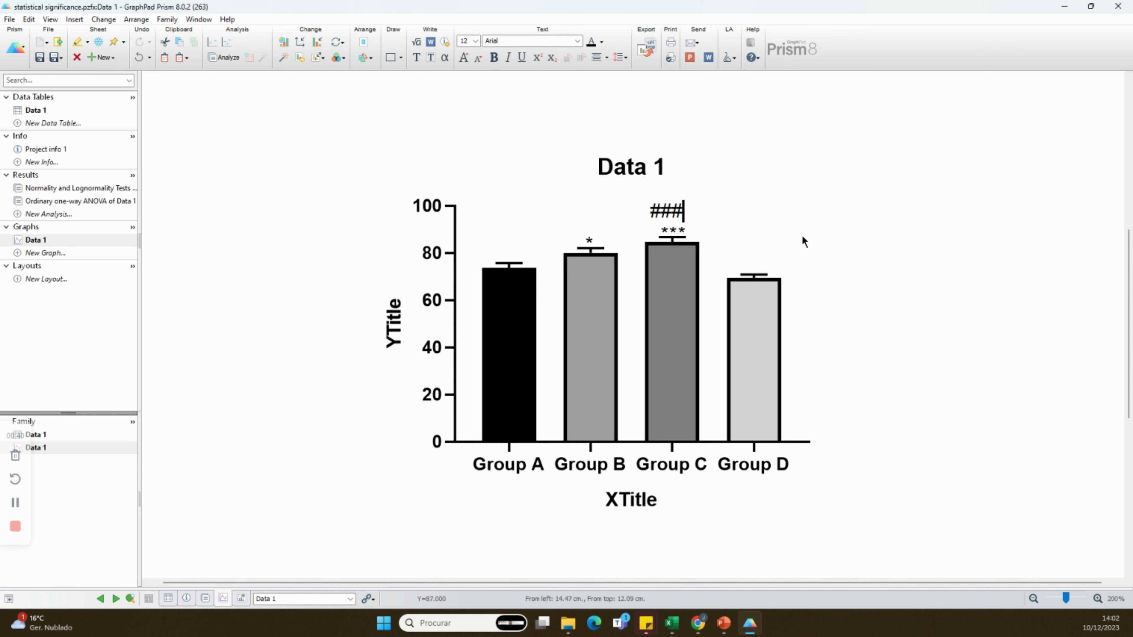
key(shift+Left)
key(shift+Left)
key(shift+Left)
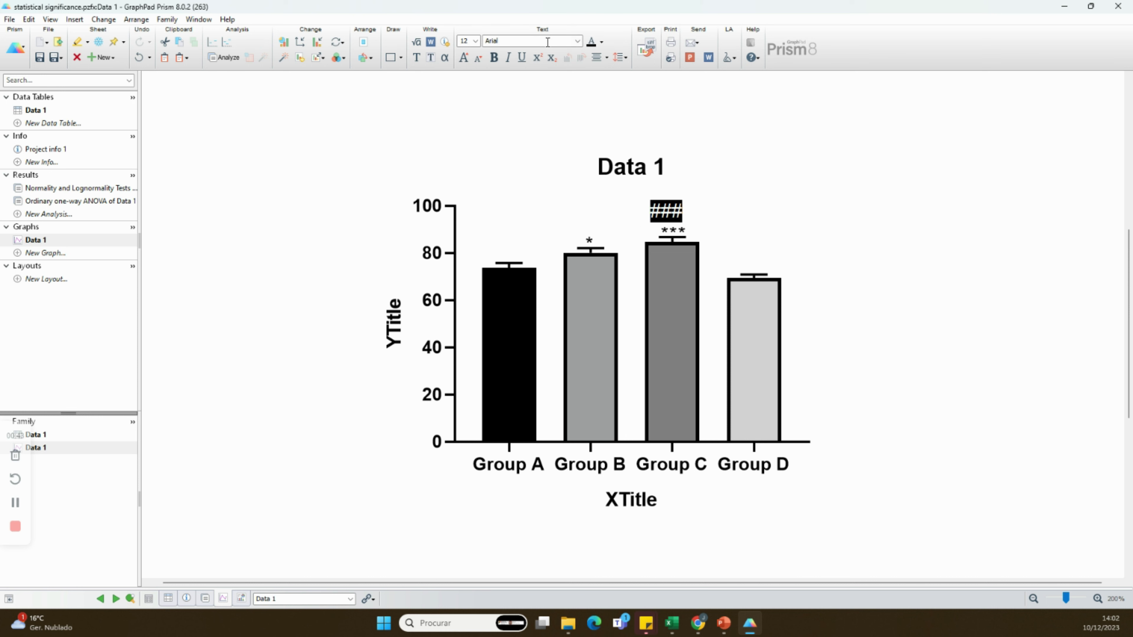
click(475, 41)
click(467, 87)
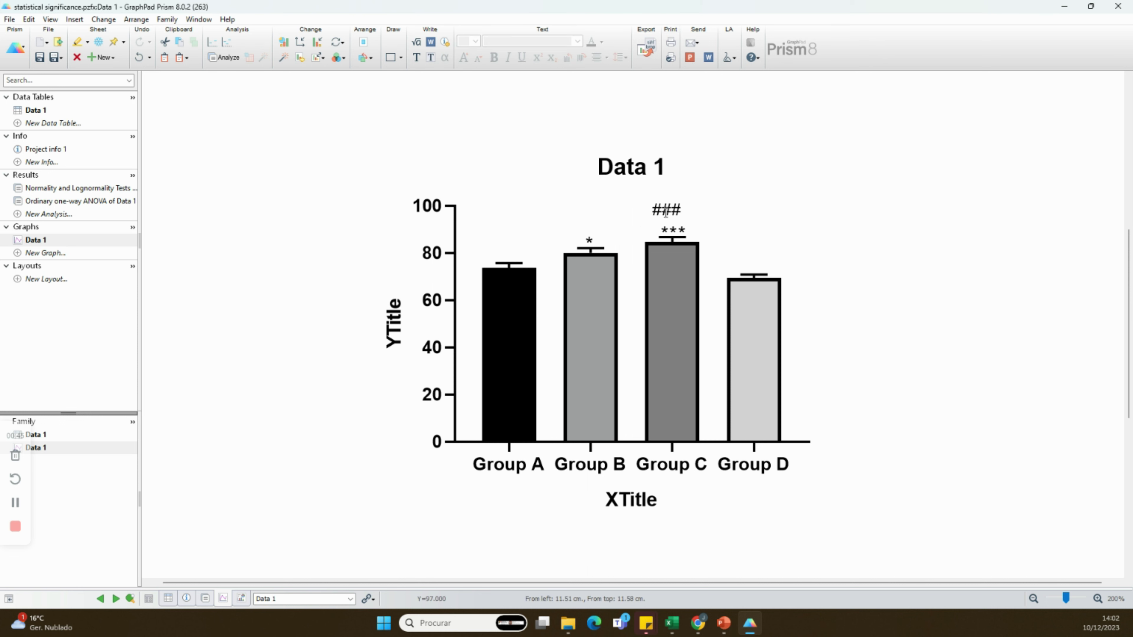
key(Right)
key(Down)
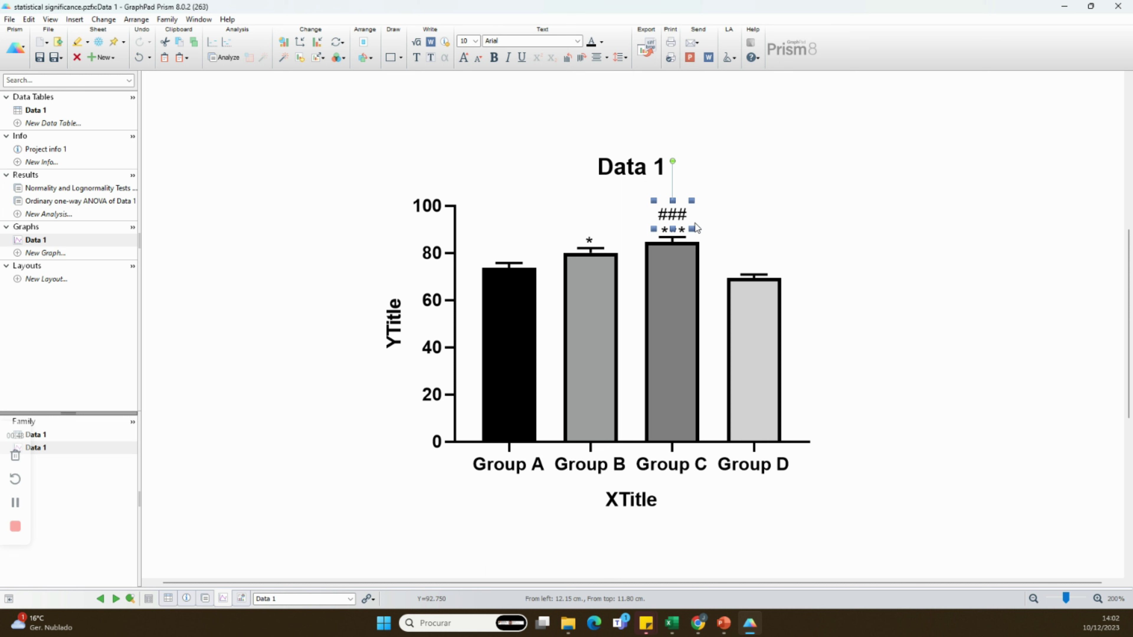
click(817, 321)
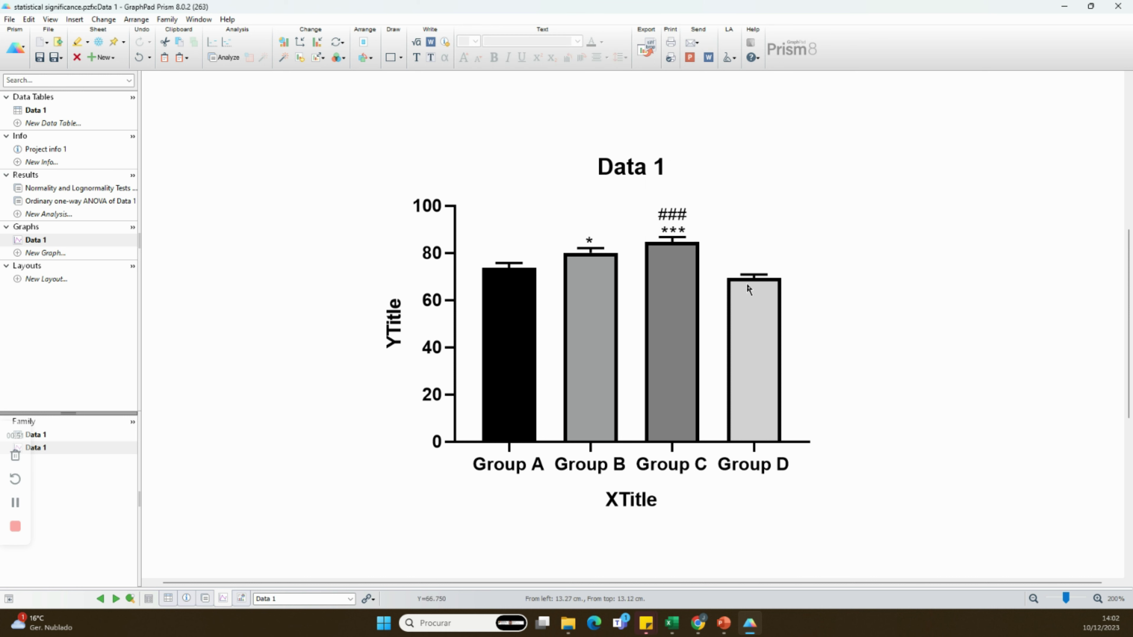
Step: Insert a δ symbol above the Group D bar
click(750, 255)
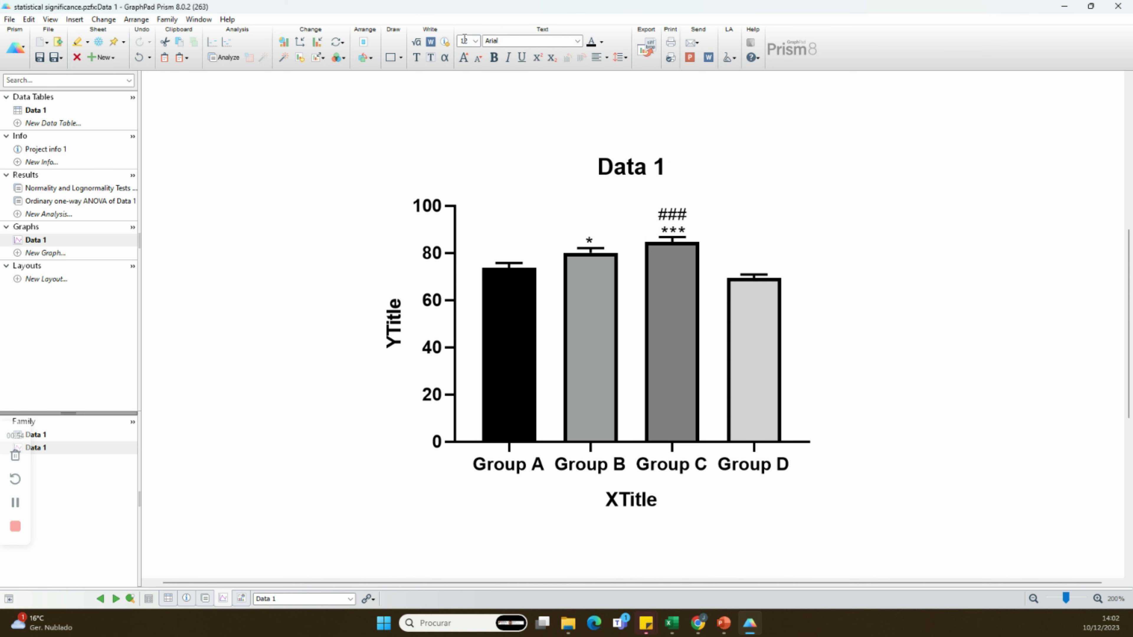
click(446, 58)
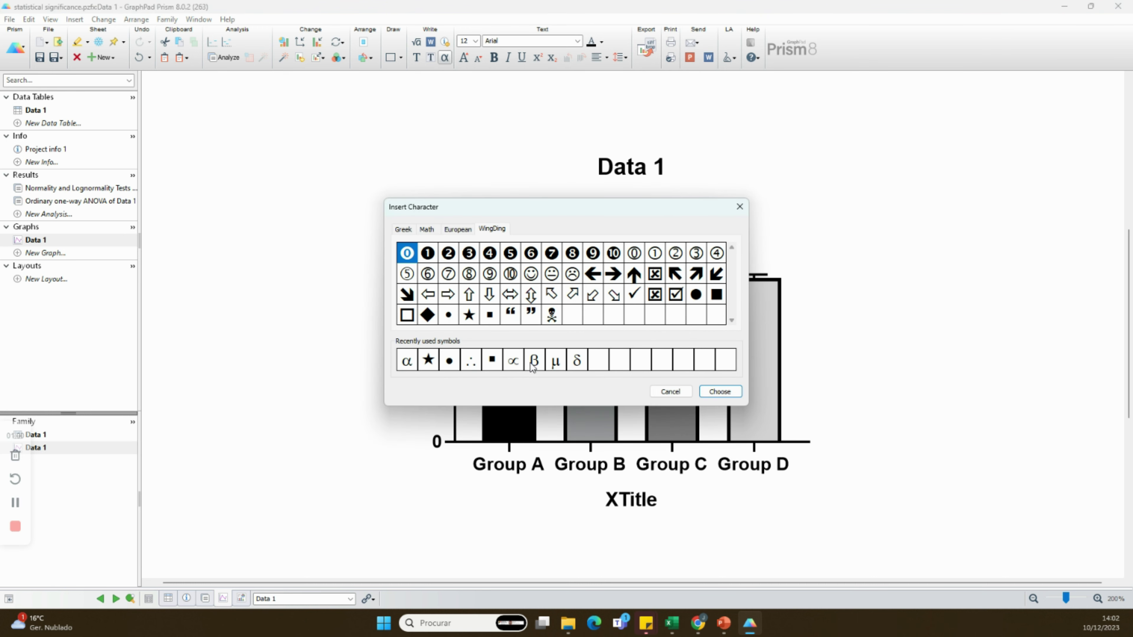
click(577, 364)
click(720, 391)
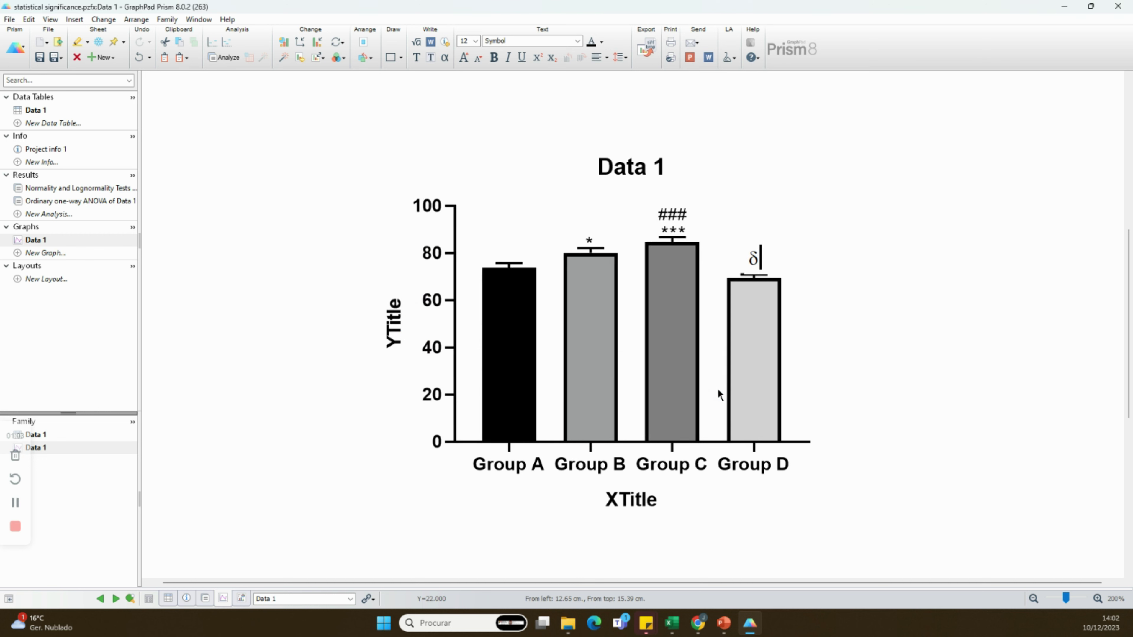
key(shift+Left)
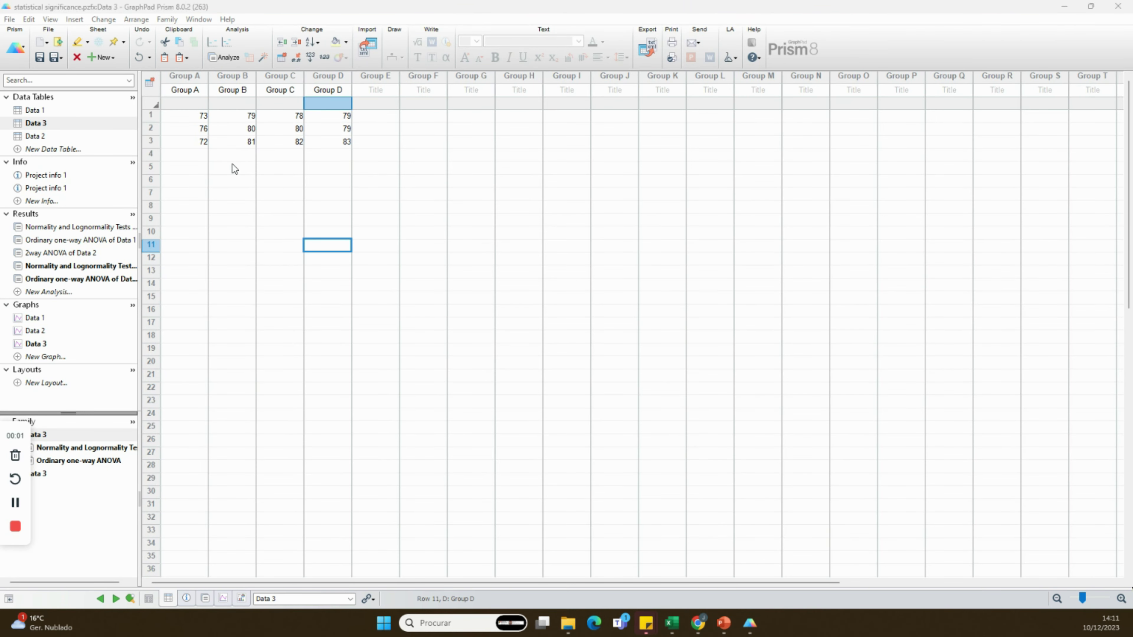
Step: Review the Group A comparison summaries in the Data 3 one-way ANOVA results
click(94, 279)
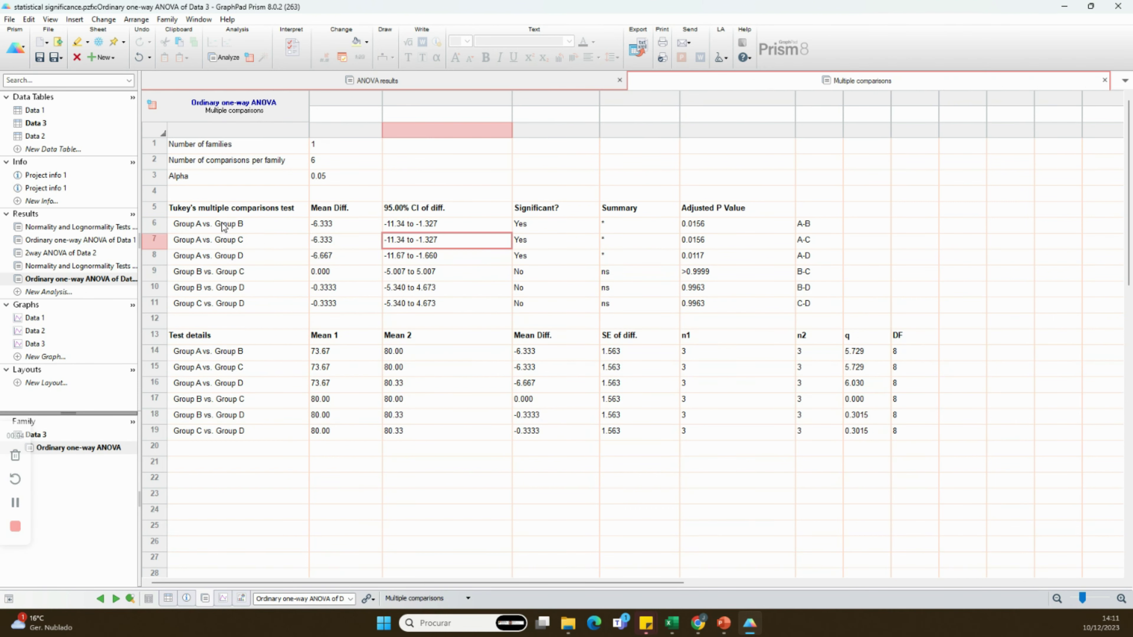
drag(223, 225, 228, 258)
drag(630, 225, 624, 259)
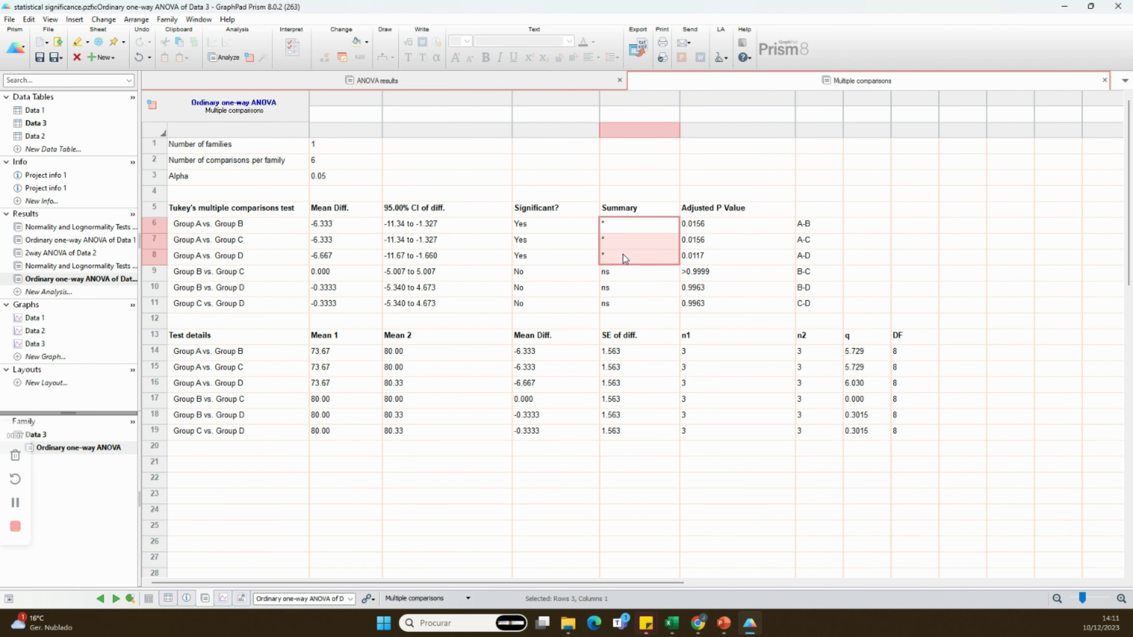
Step: On the Data 3 bar graph, draw a line labelled * spanning Groups B to D
click(36, 344)
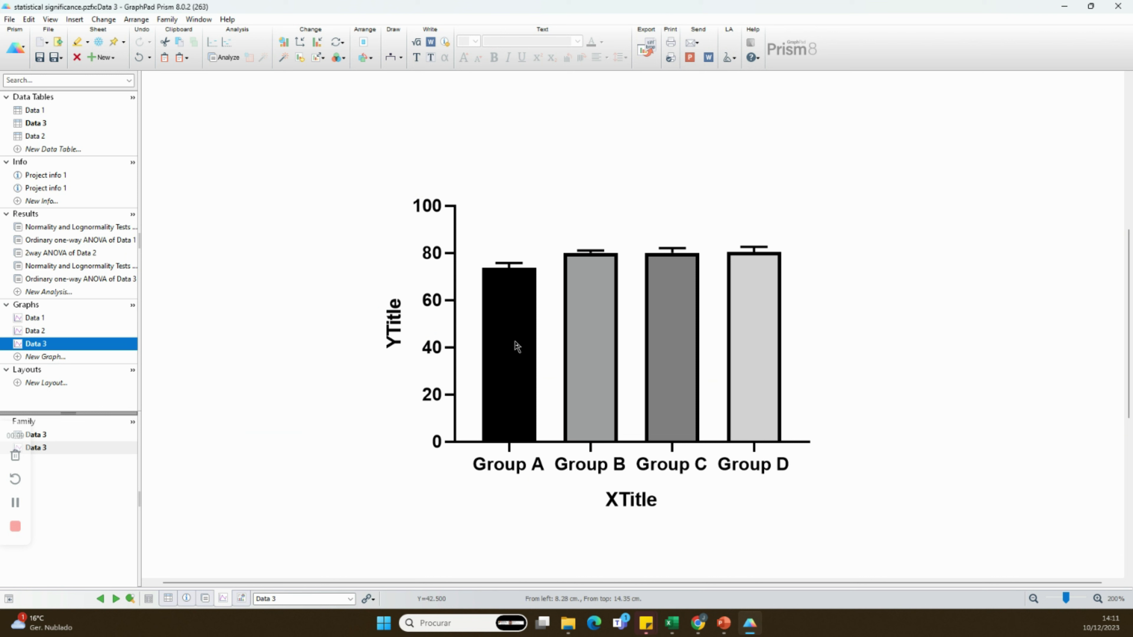
click(401, 57)
click(379, 175)
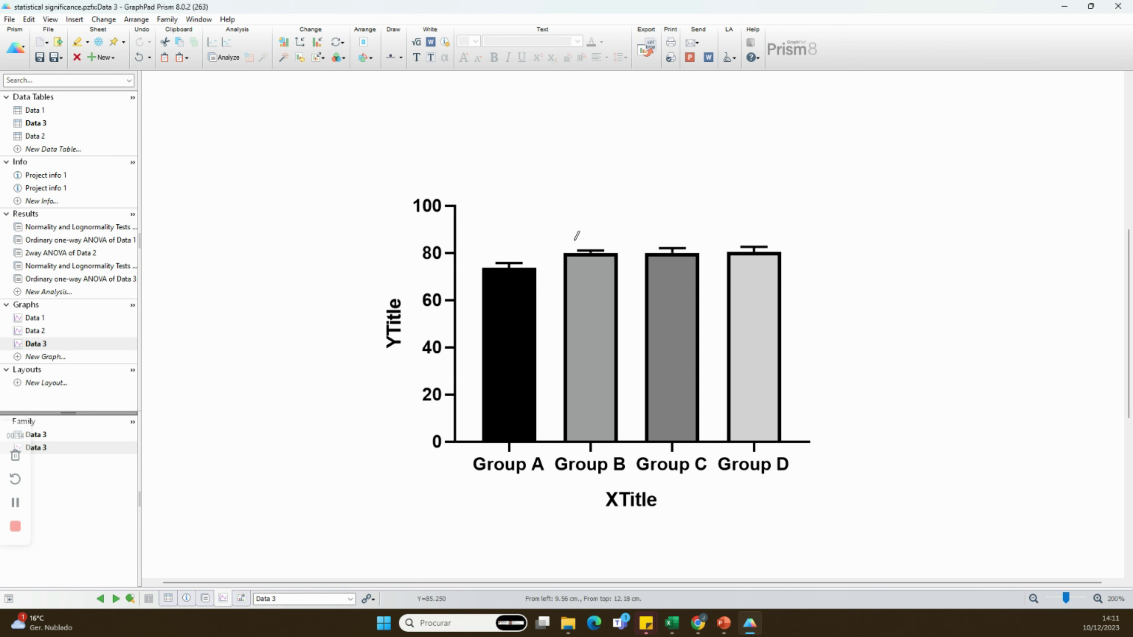
drag(573, 234, 777, 226)
click(678, 252)
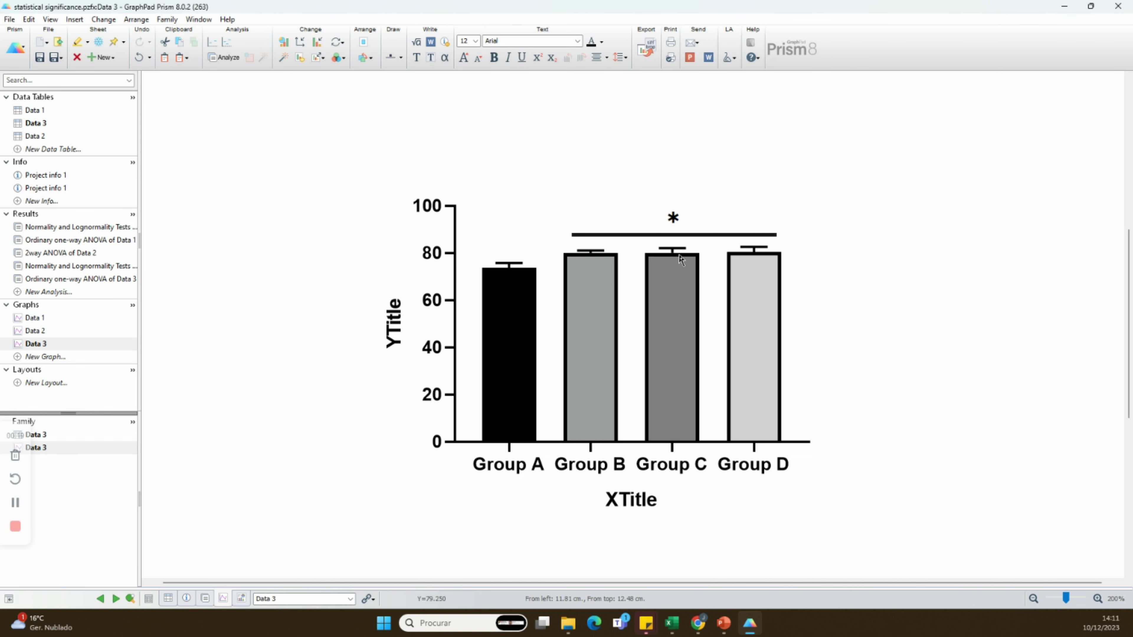
Step: Change the significance line's thickness and the asterisk label's font size
click(663, 235)
double_click(664, 237)
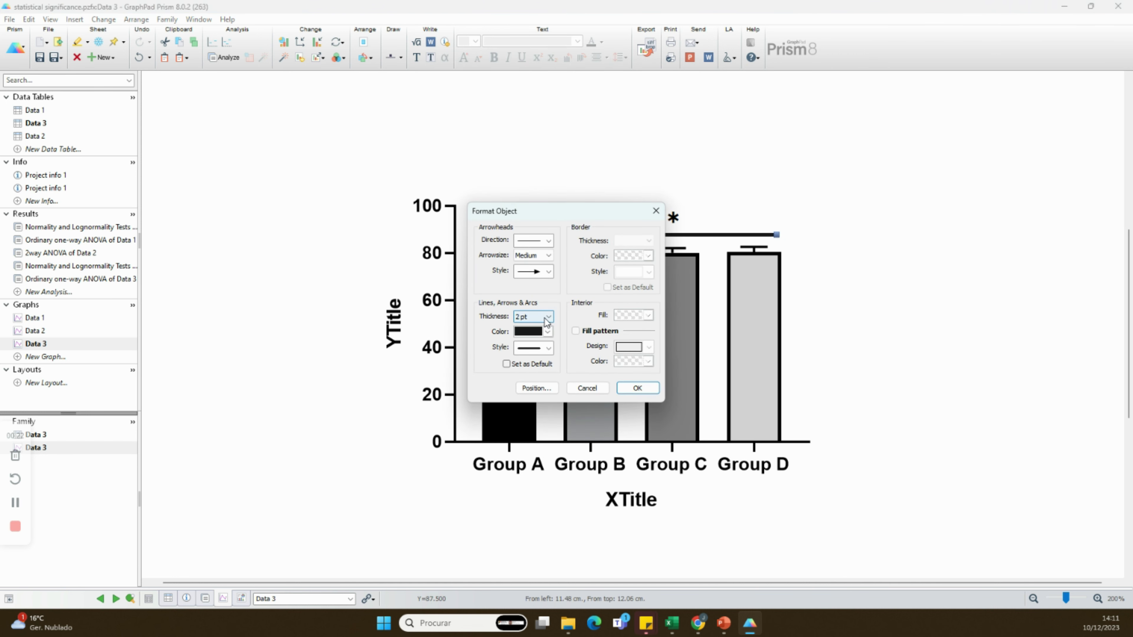
click(546, 317)
click(540, 348)
click(655, 389)
click(673, 219)
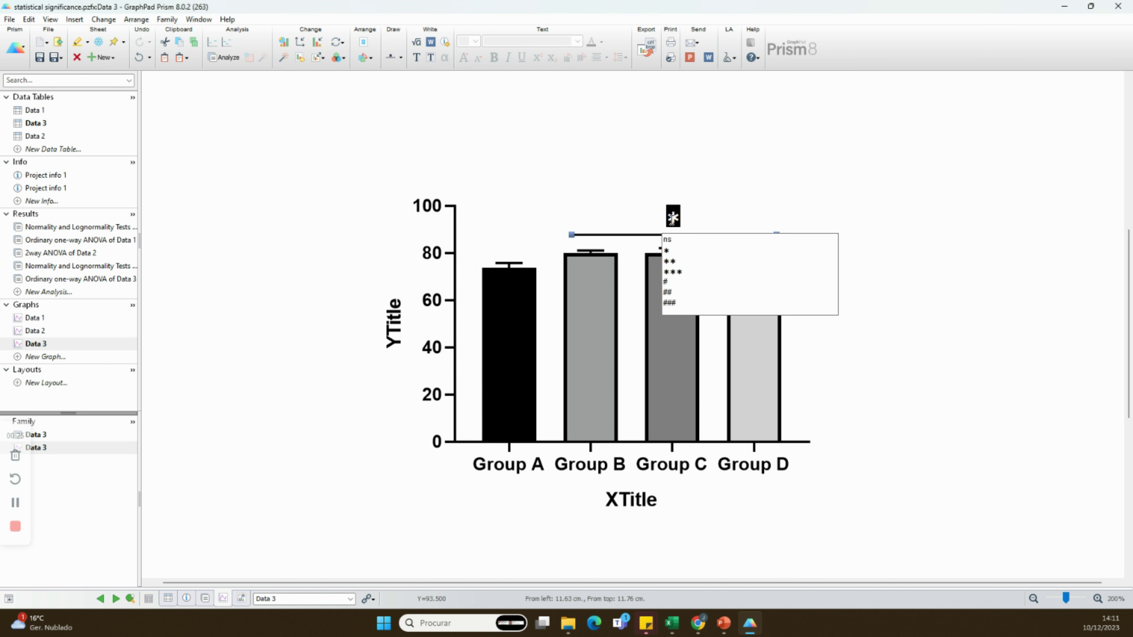
click(475, 42)
click(469, 69)
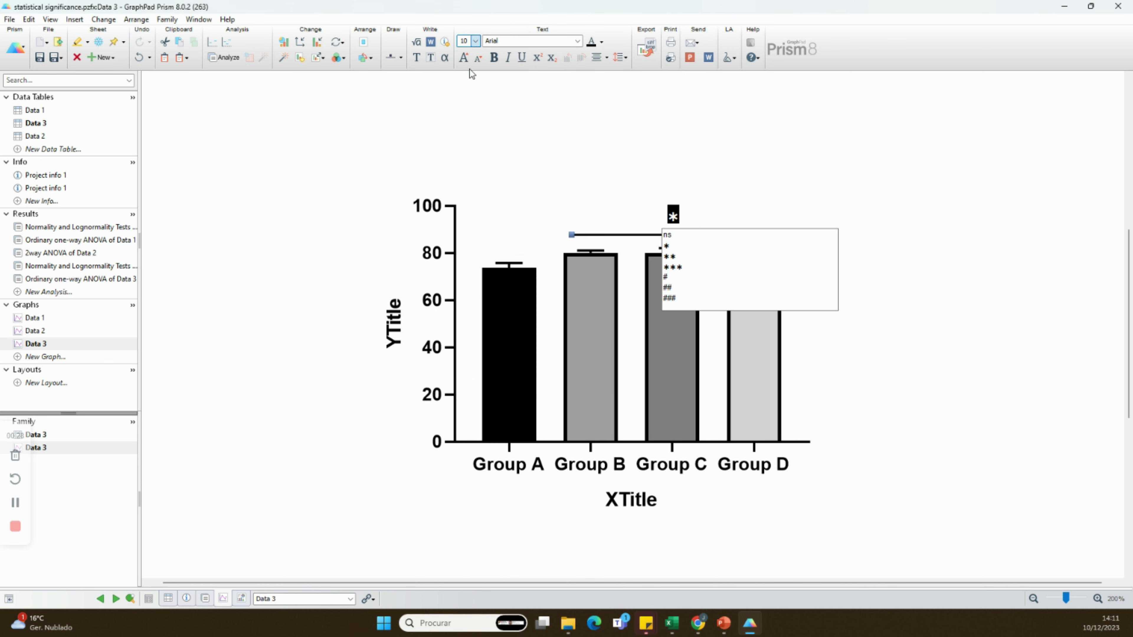
click(584, 147)
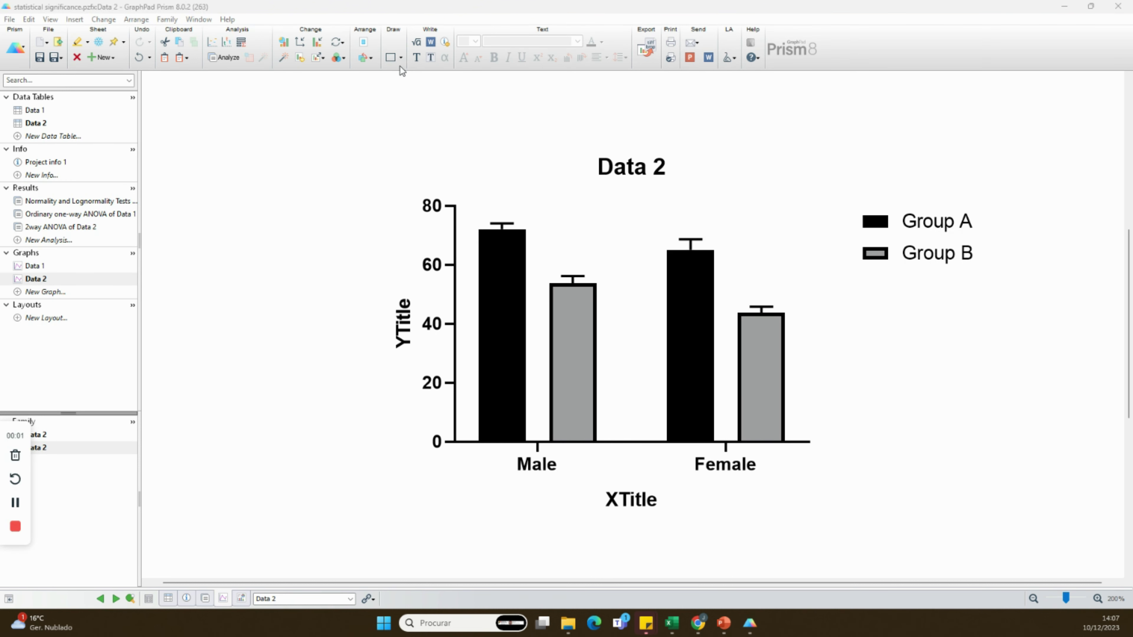
Step: Draw a bracket labelled * over the Male Group A and Group B bars, fitted to the error bars
click(401, 58)
click(409, 187)
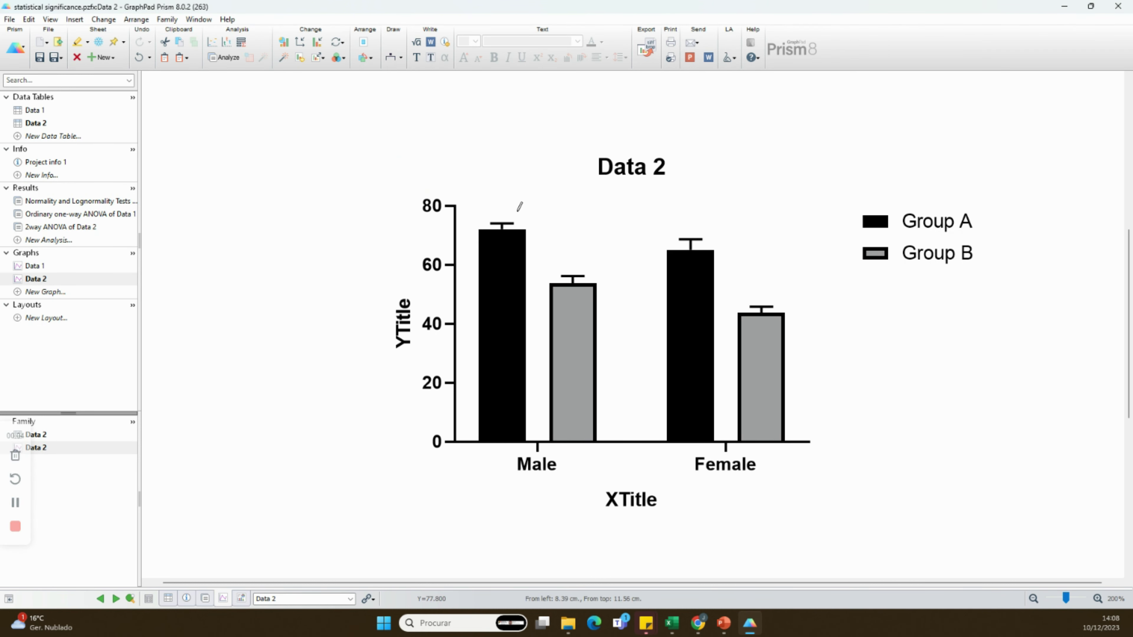
mouse_move(502, 214)
mouse_down()
mouse_move(520, 206)
mouse_move(573, 272)
mouse_up()
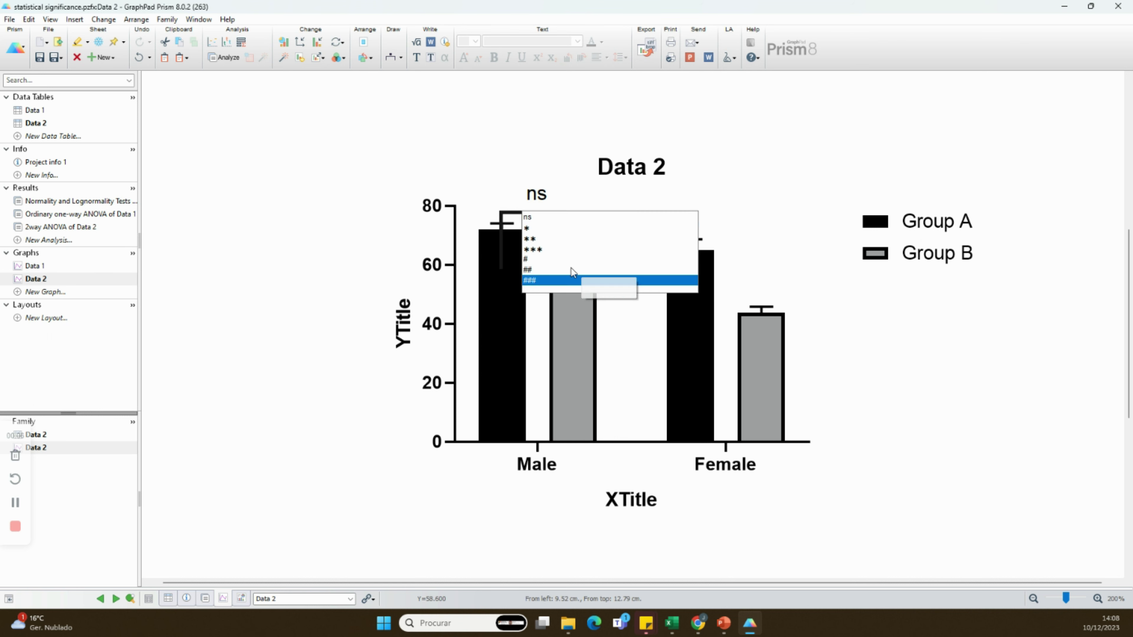
click(535, 228)
drag(536, 211, 537, 192)
drag(501, 270, 508, 208)
Step: Set the bracket's asterisk to font size 11
click(536, 176)
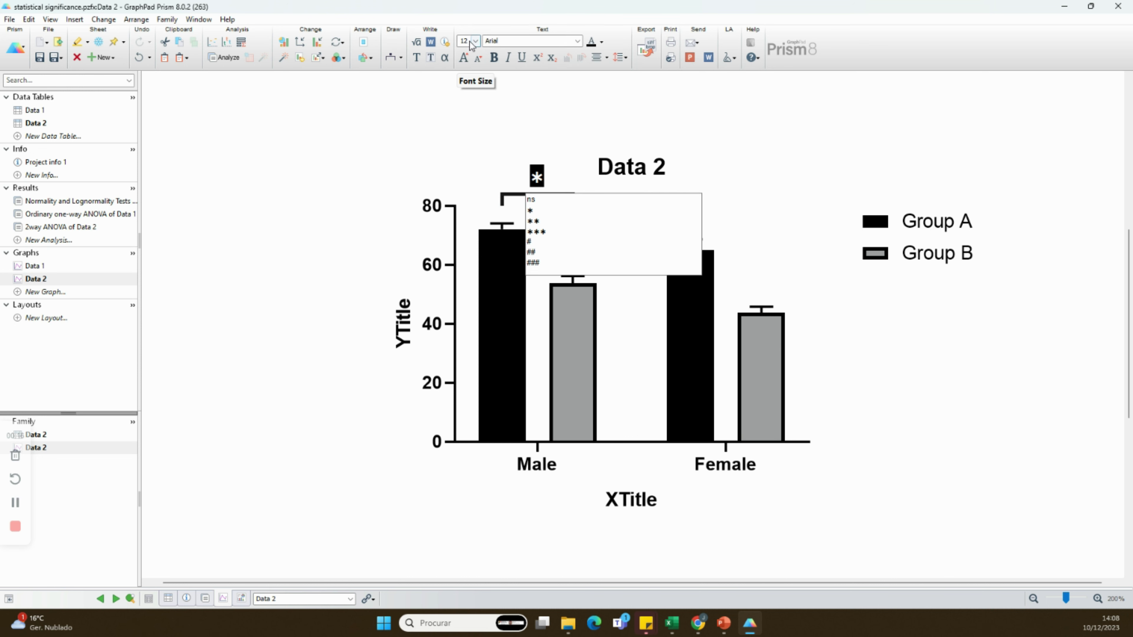
click(475, 42)
click(474, 76)
Step: Set the Male bracket's line thickness to 1 pt
click(509, 192)
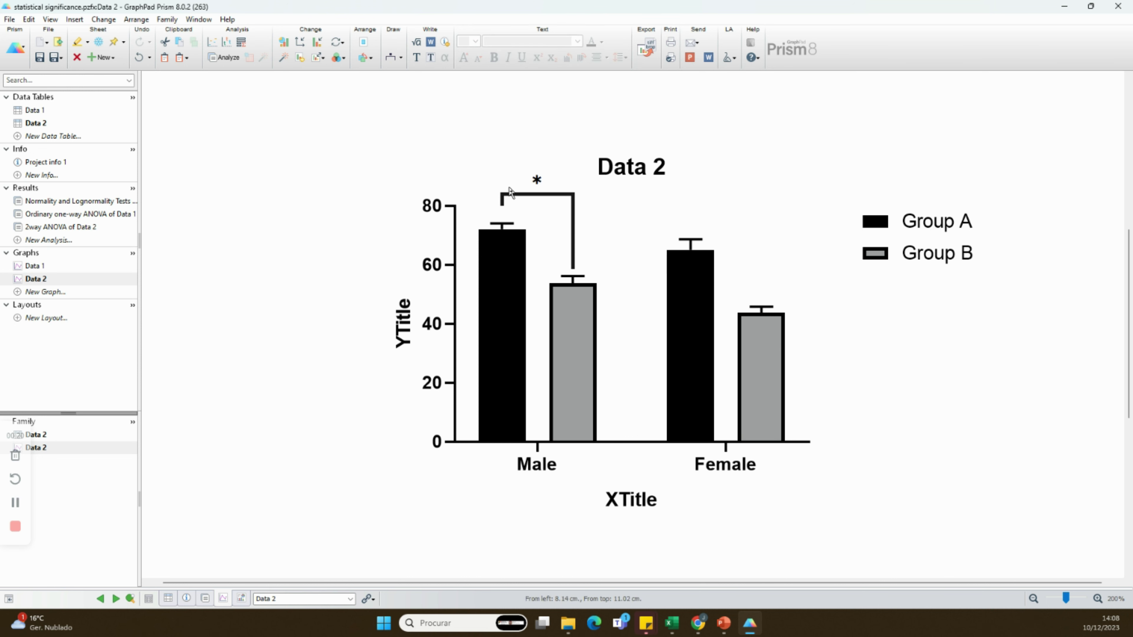
right_click(509, 192)
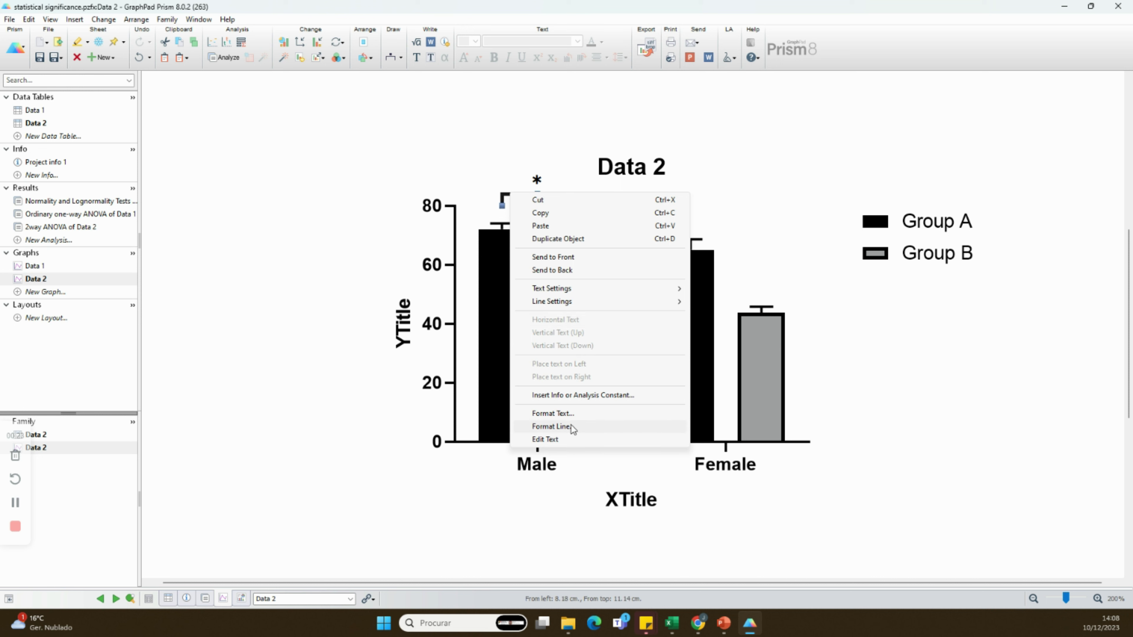
click(552, 427)
click(548, 316)
click(543, 344)
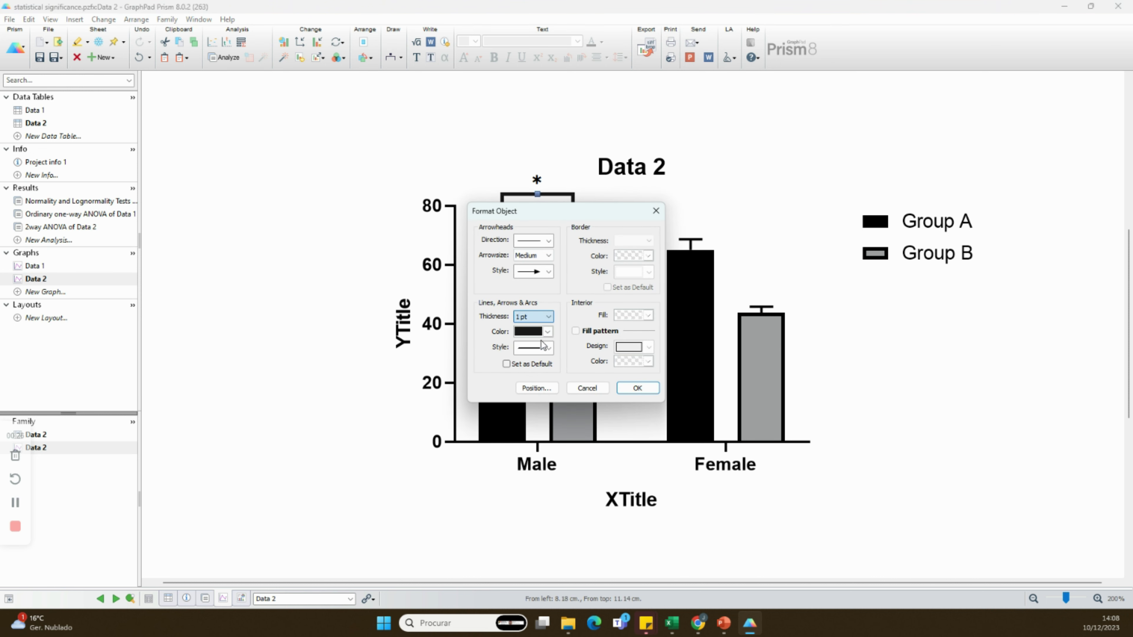
click(637, 388)
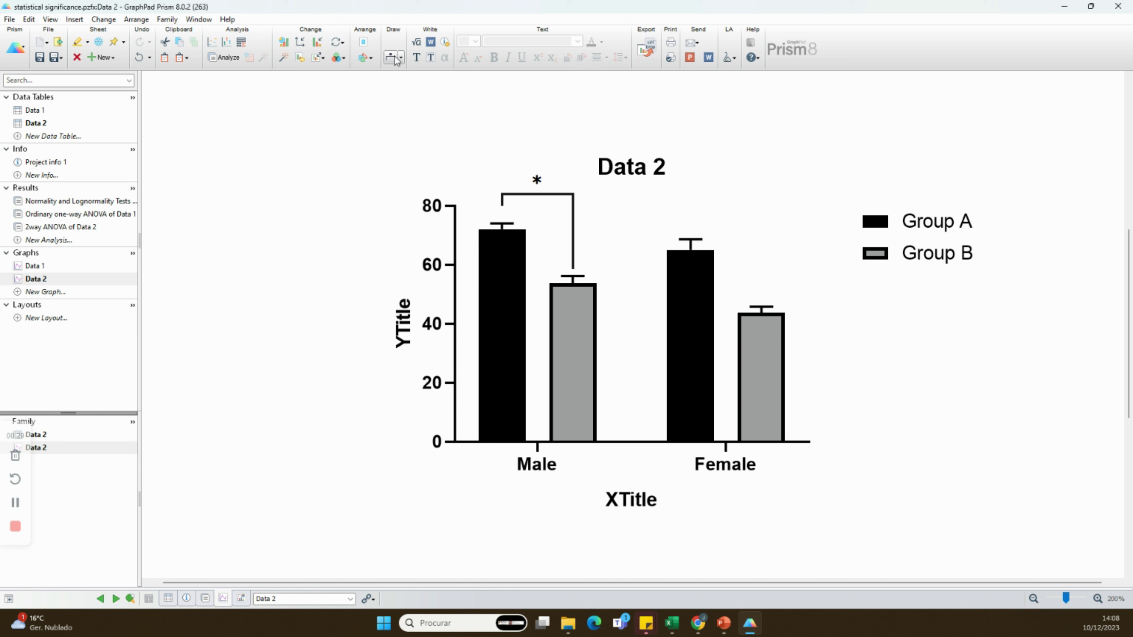
Step: Draw a bracket labelled ** over the Female bars, shortening its left leg to Group A
drag(695, 227, 764, 312)
click(731, 261)
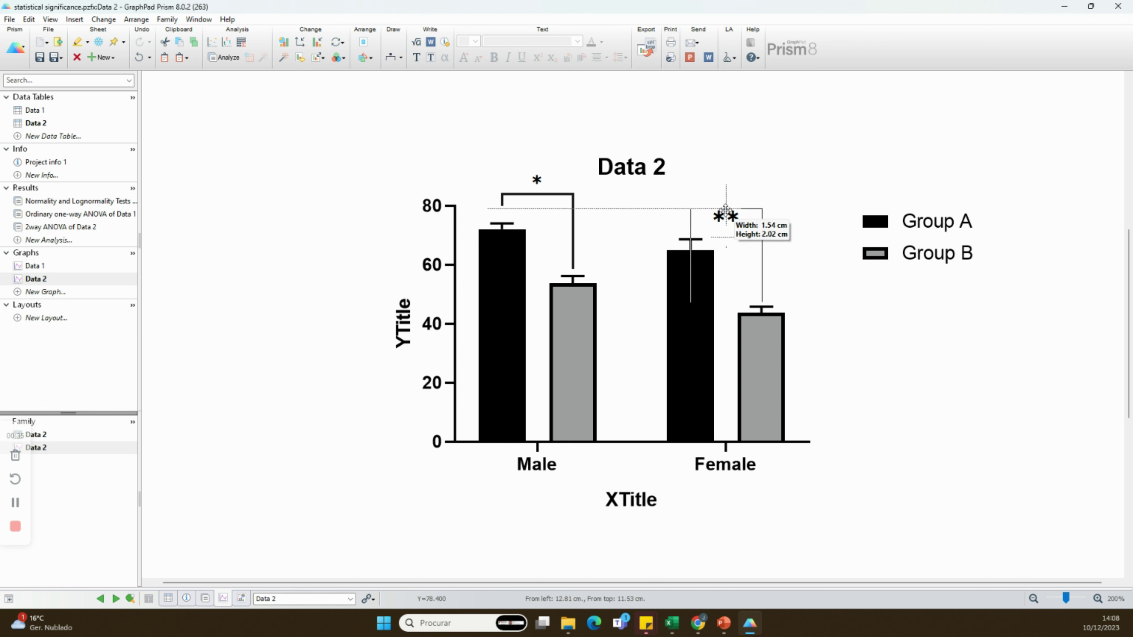
click(692, 301)
drag(693, 302, 690, 231)
Step: Format the Female bracket's line and set its ** label to font size 11
right_click(692, 221)
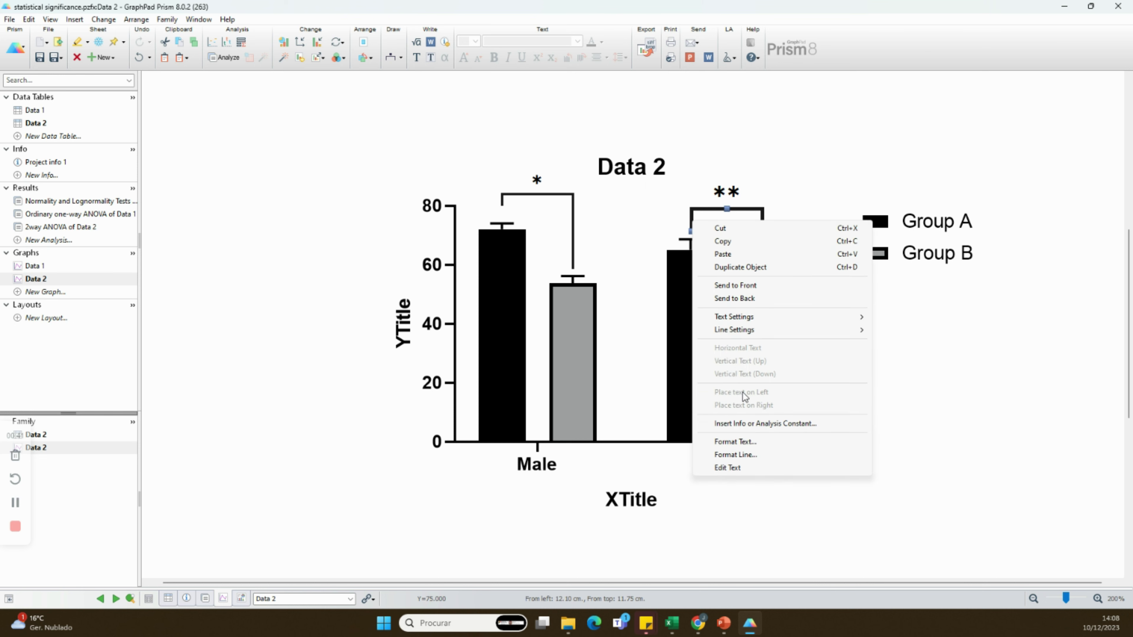
click(751, 455)
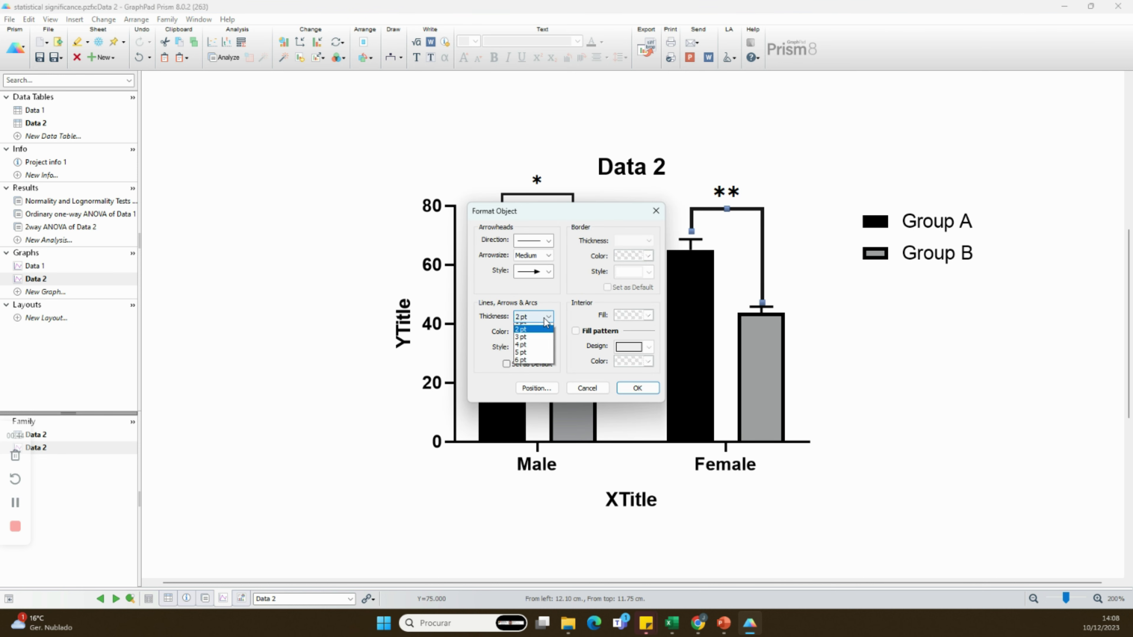
click(638, 388)
click(726, 192)
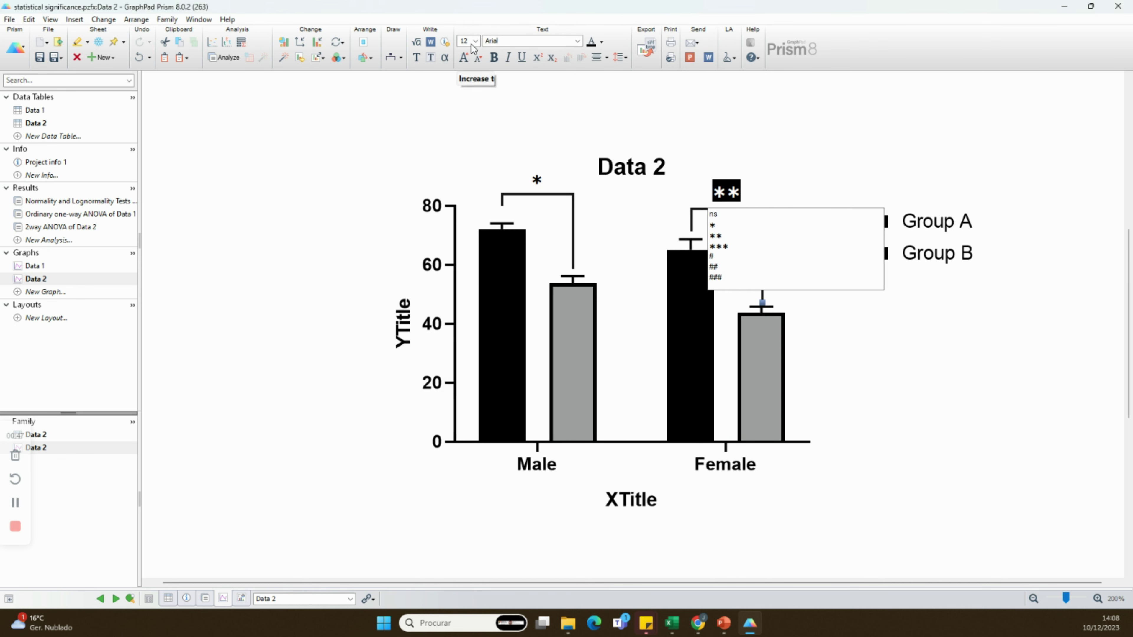
click(475, 40)
click(476, 74)
click(942, 385)
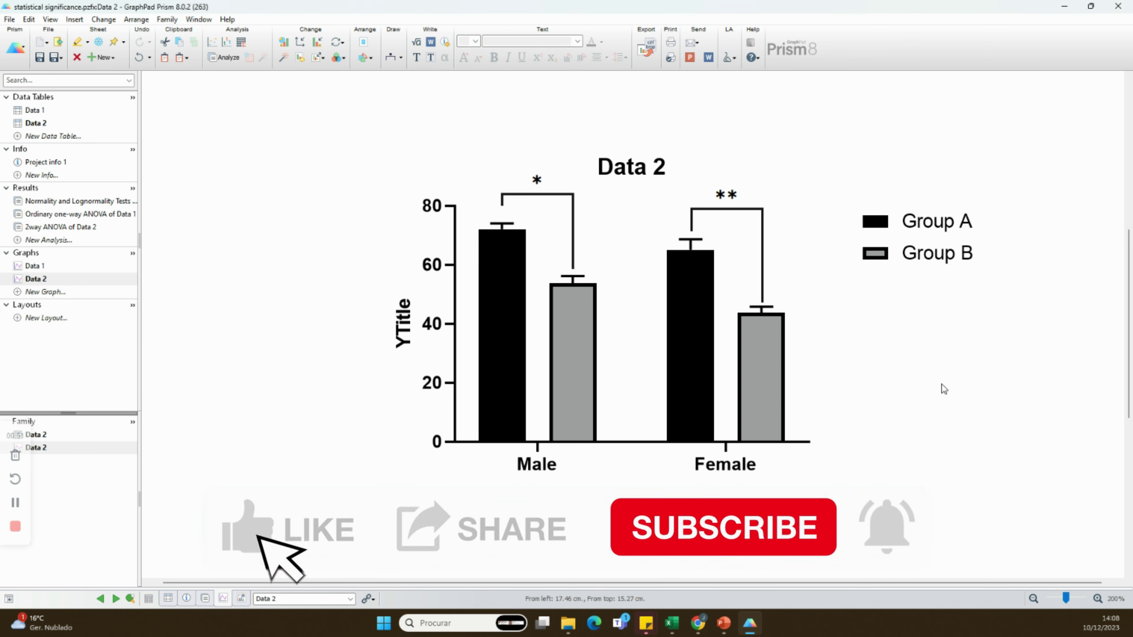